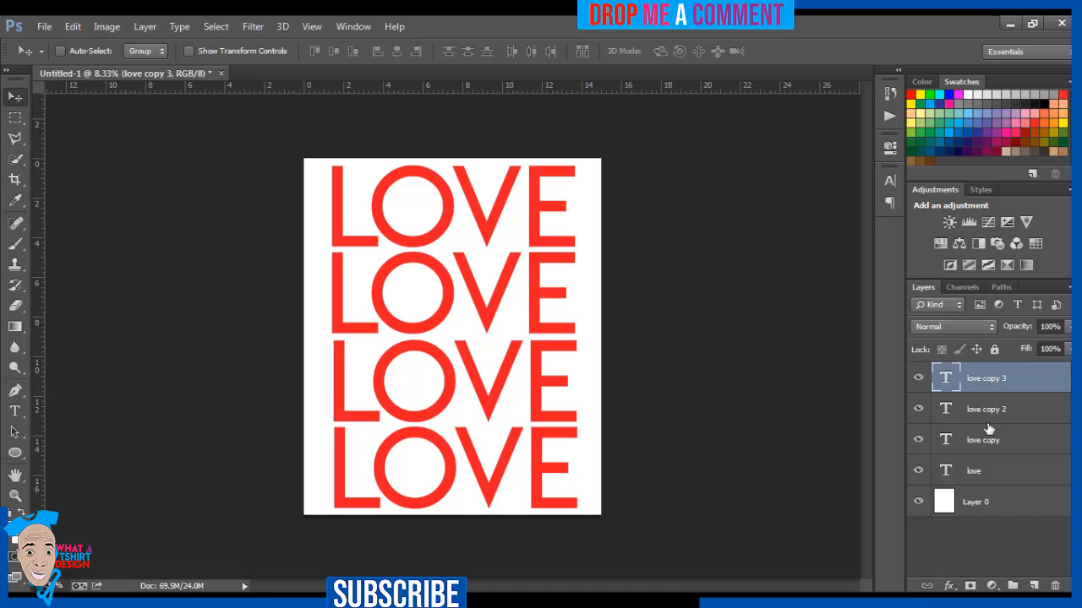
- Recolour the O in the top LOVE line violet-blue
click(997, 471)
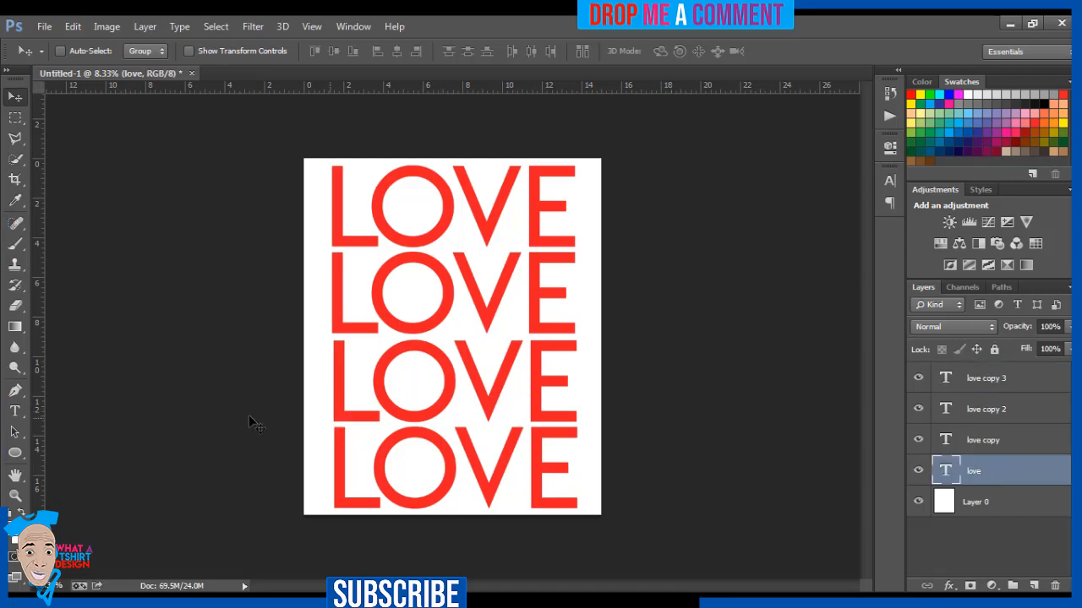
click(14, 412)
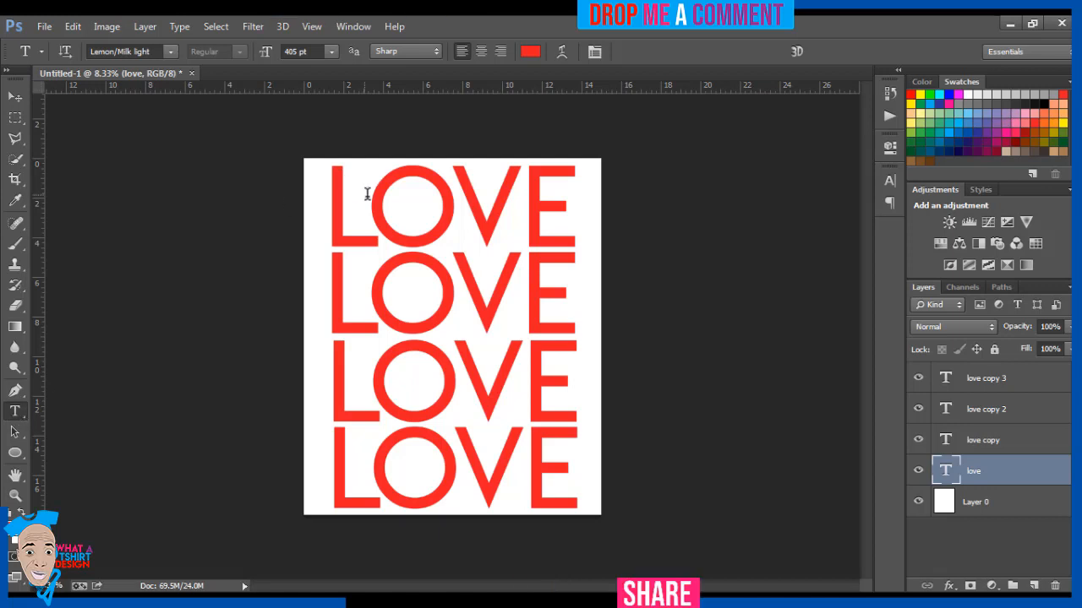
click(367, 193)
drag(368, 195, 415, 196)
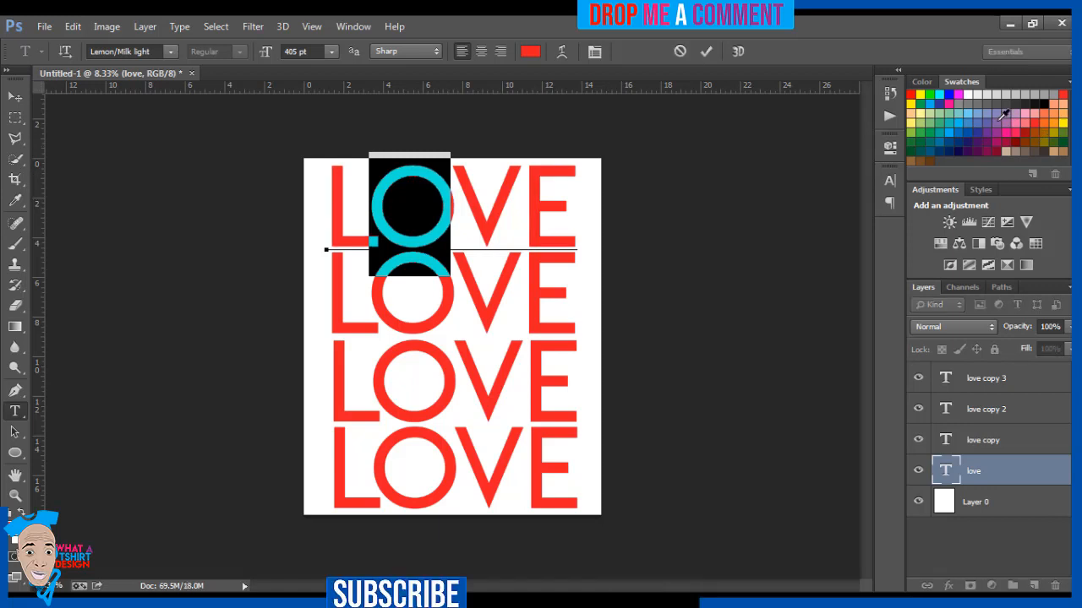
click(995, 115)
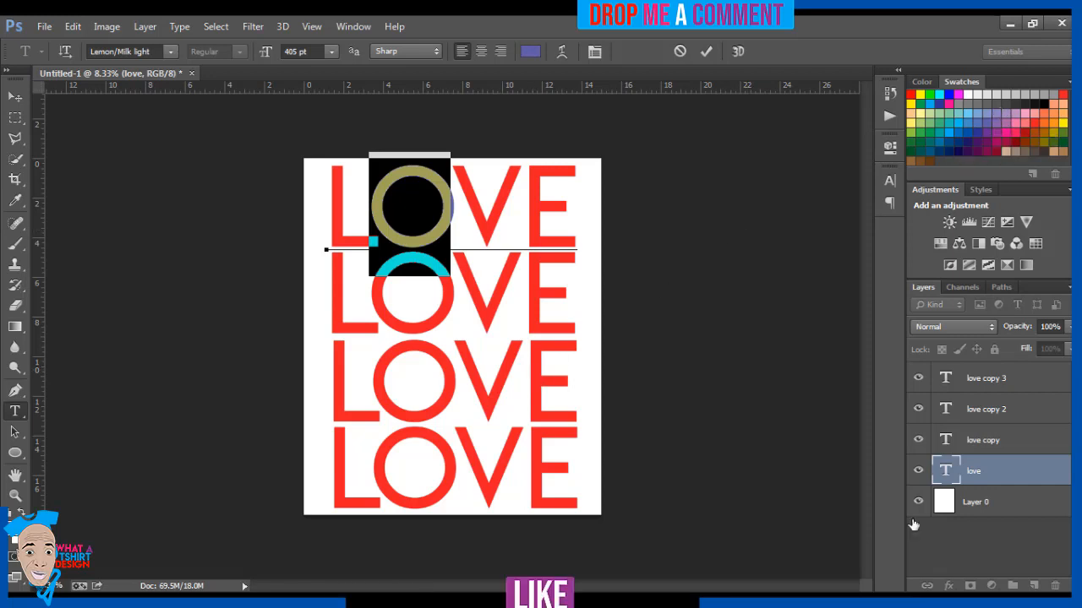
click(996, 441)
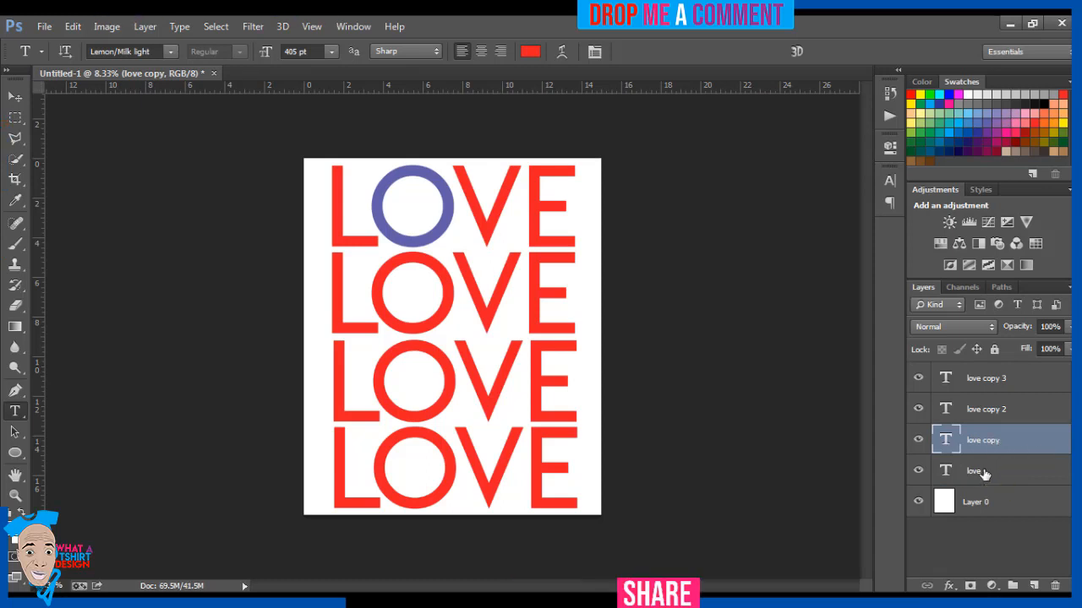
- Change the O in the top LOVE line back to the red of its neighbouring letters
click(983, 473)
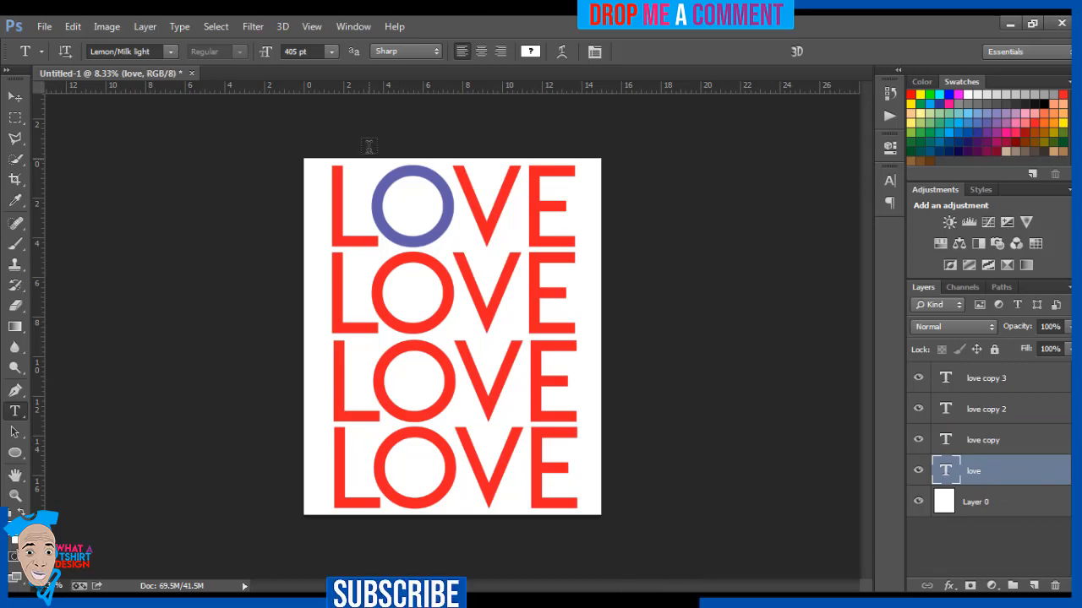
mouse_move(372, 200)
mouse_down()
mouse_move(498, 203)
mouse_move(369, 182)
mouse_up()
click(450, 202)
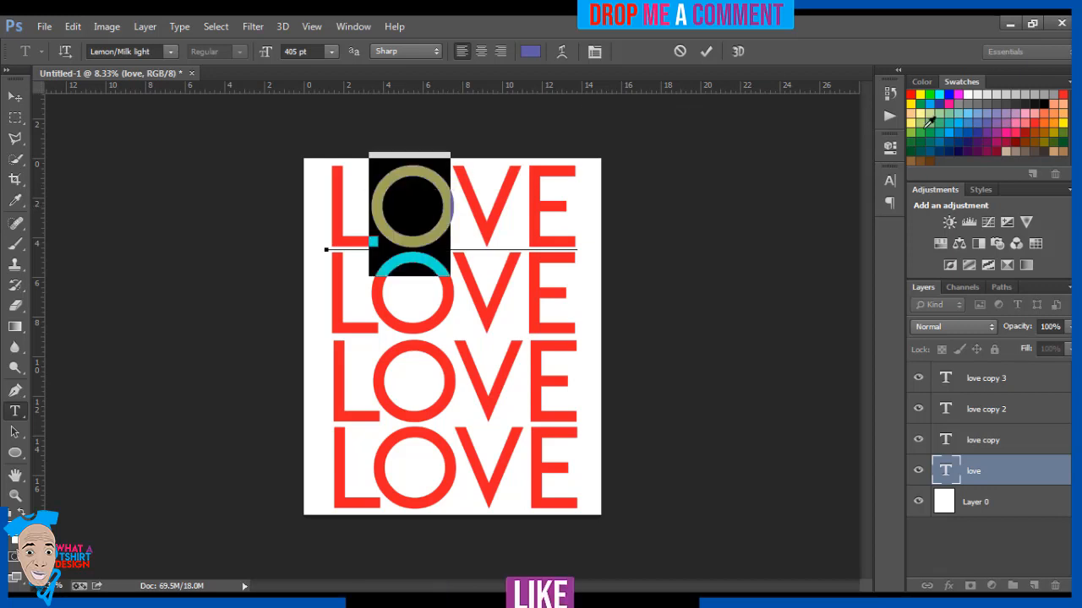
click(1063, 93)
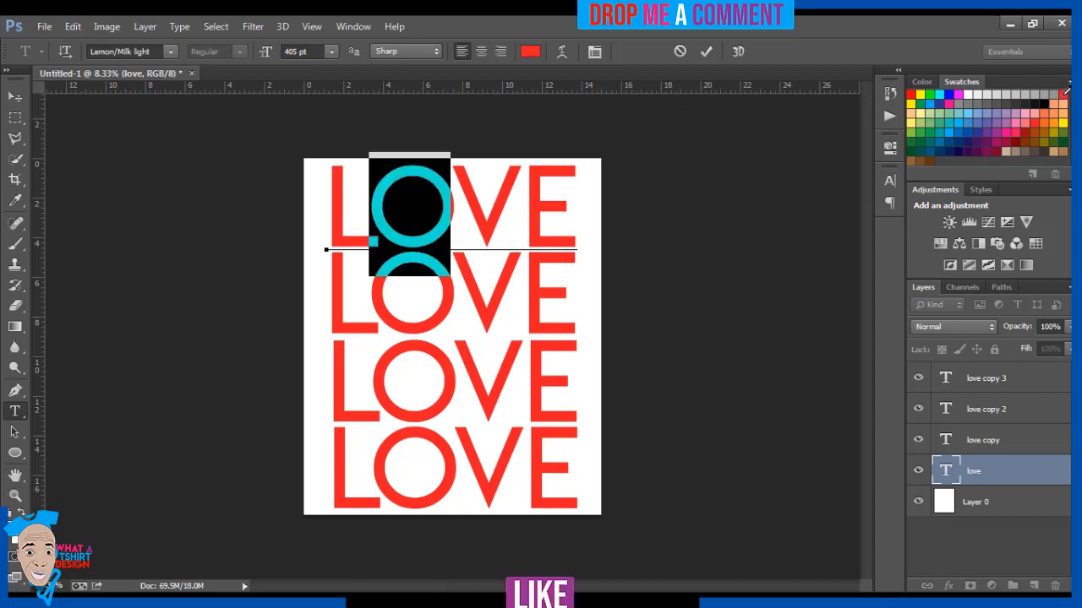
- Recolour the L in the top LOVE line violet-blue
key(Left)
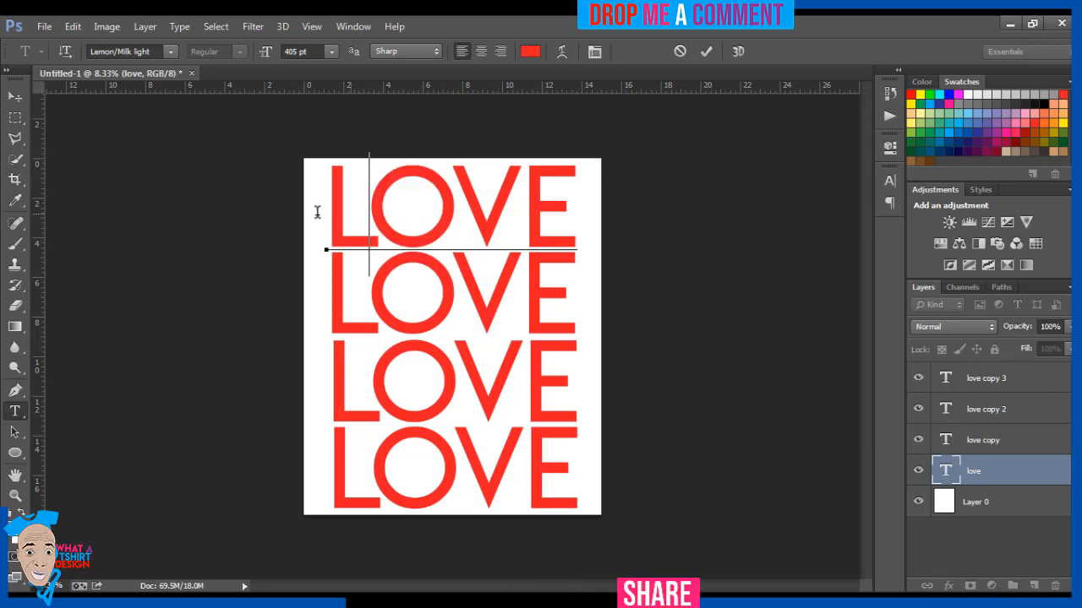
key(shift+Left)
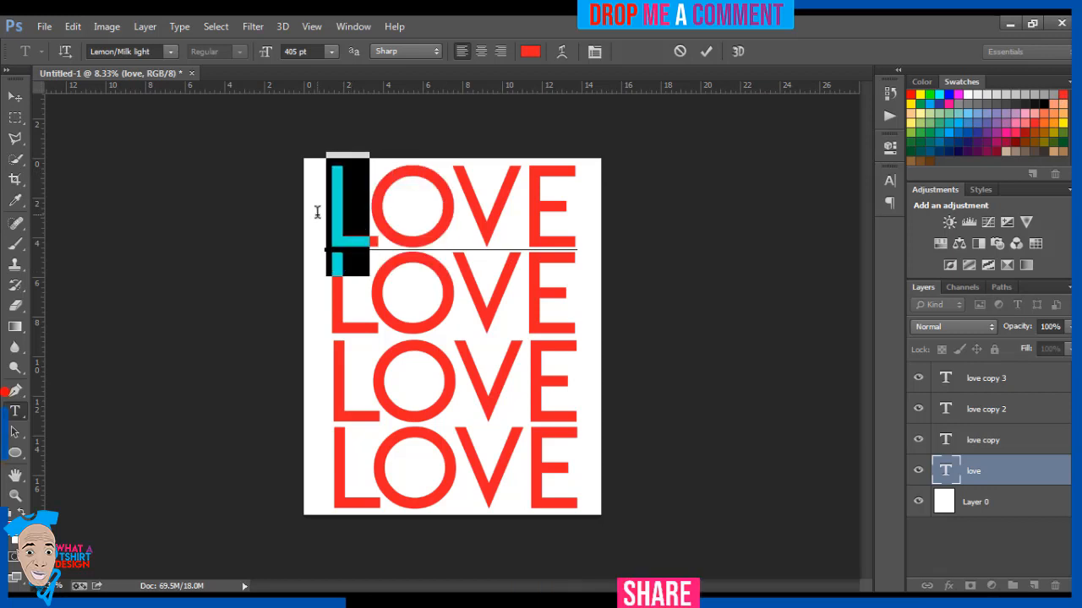
click(993, 115)
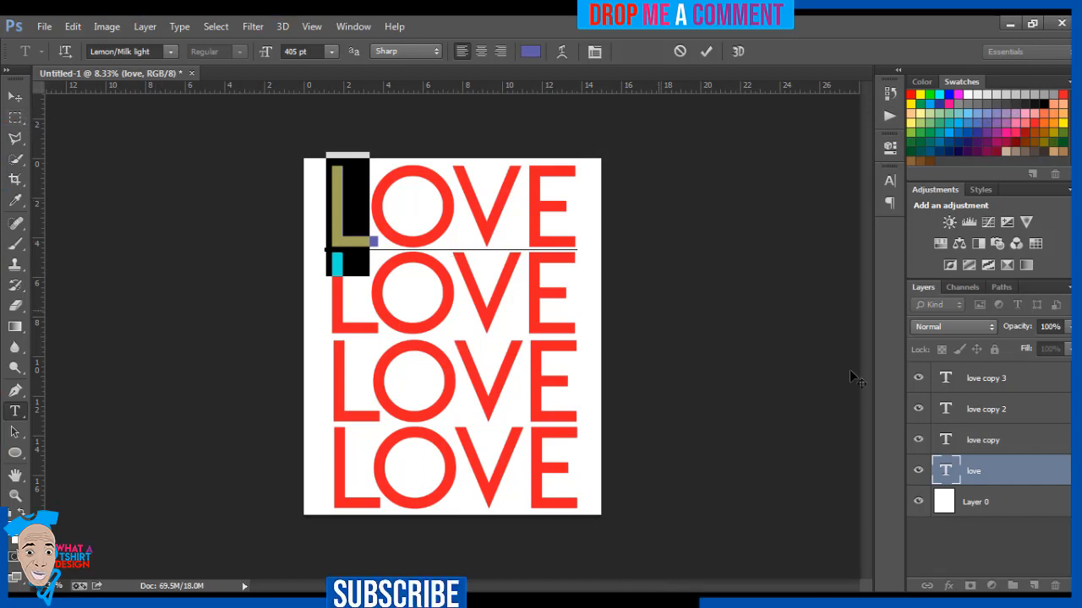
- Recolour the O in the second LOVE line (love copy layer) bright yellow
click(995, 439)
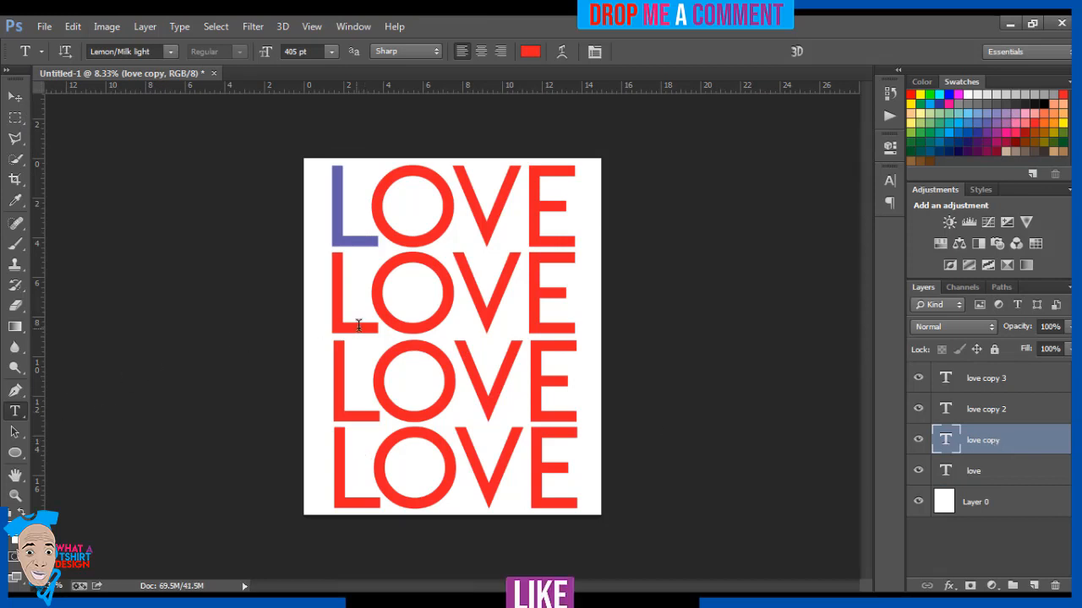
drag(370, 298, 433, 290)
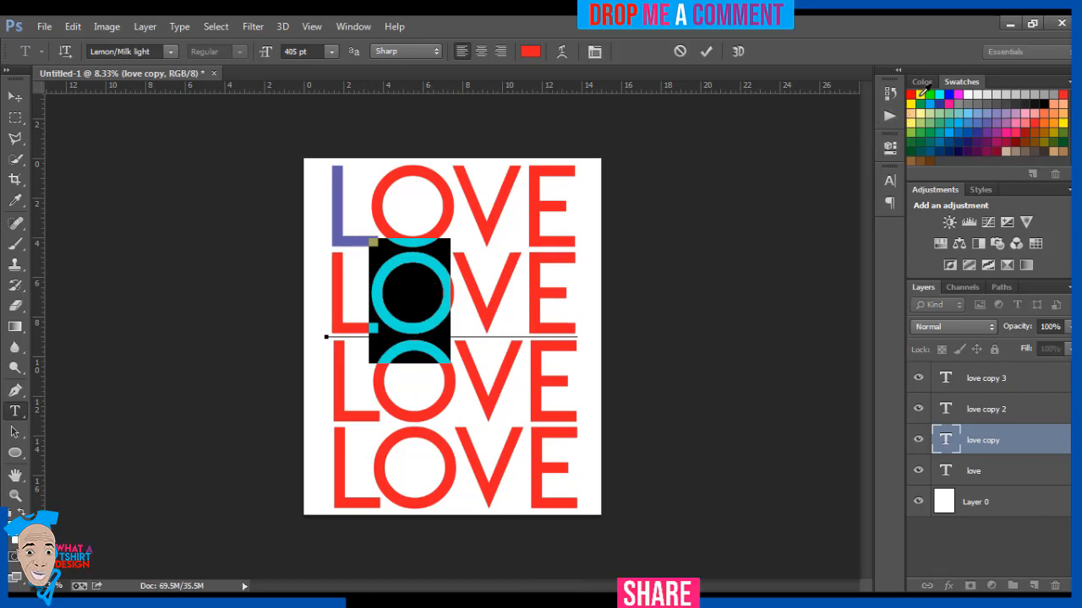
click(921, 93)
key(ctrl+h)
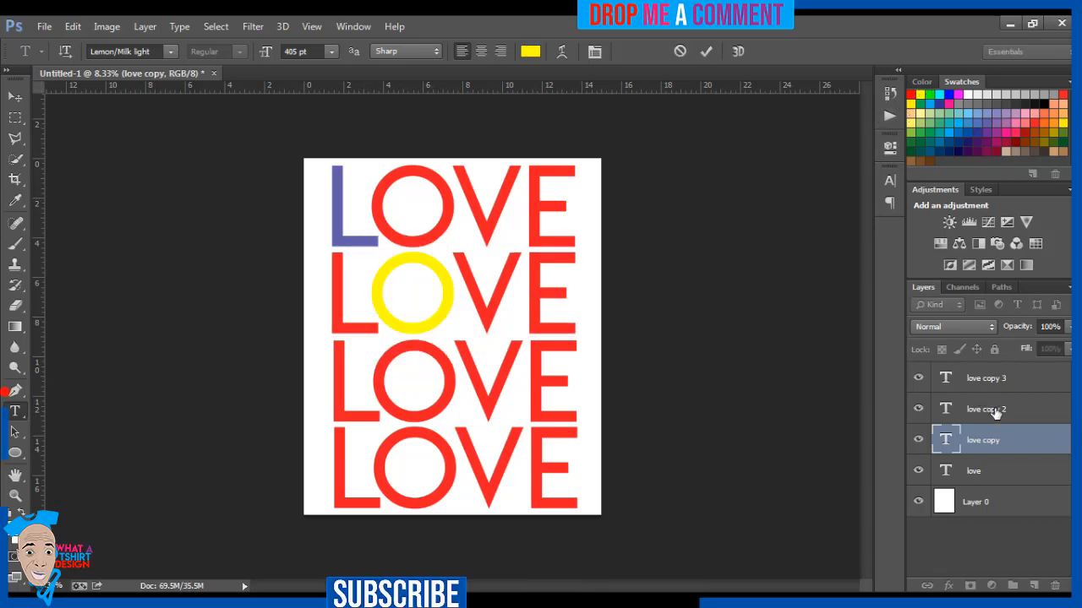
- Recolour the V in the third LOVE line (love copy 2 layer) green
click(996, 412)
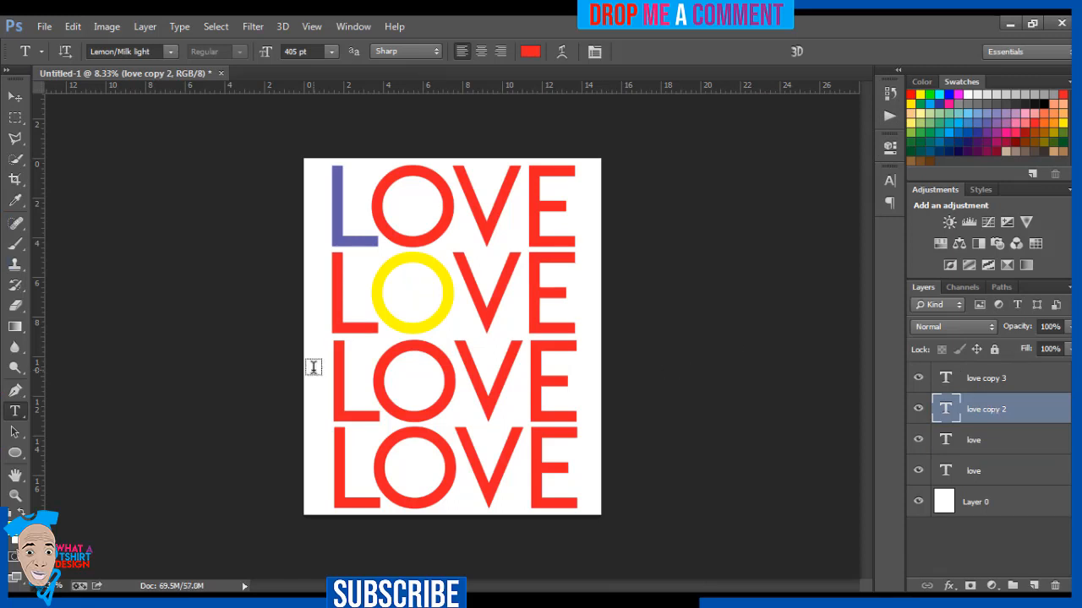
drag(451, 349, 510, 356)
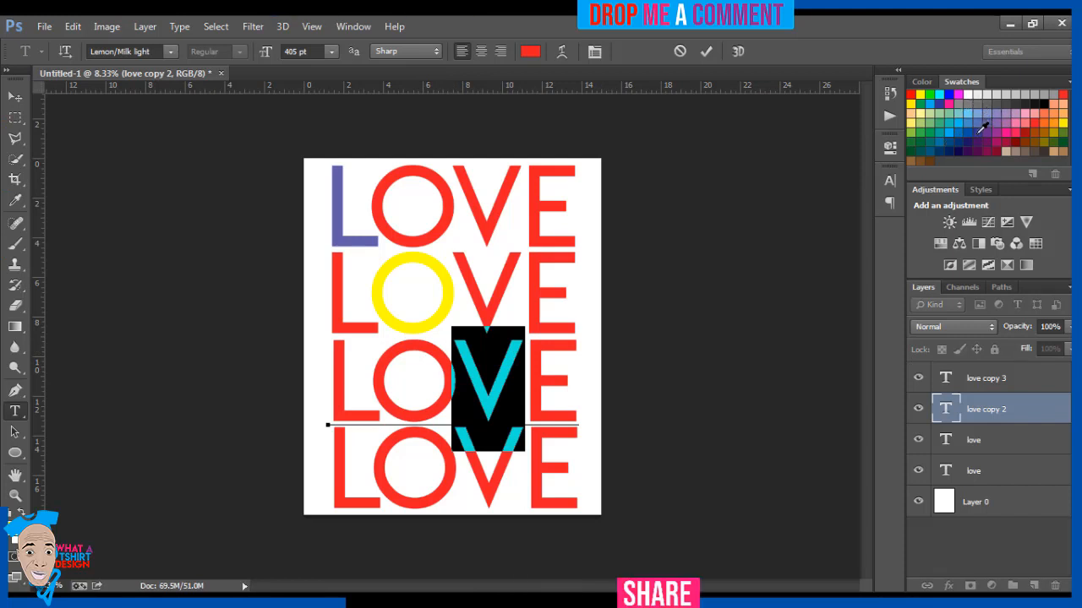
click(931, 93)
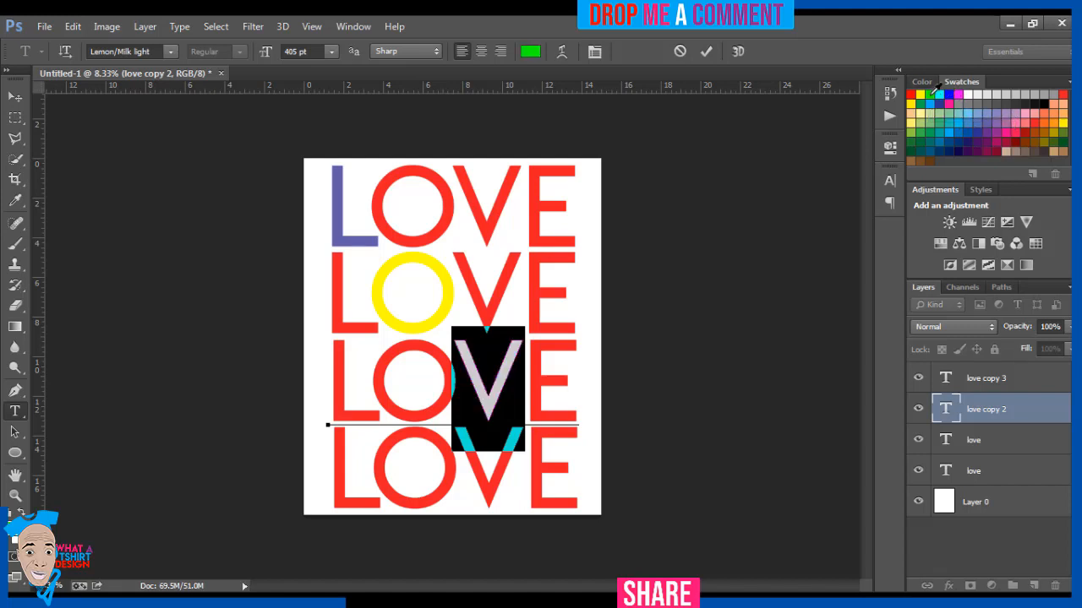
- Recolour the E in the bottom LOVE line (love copy 3 layer) Pure Magenta Red
click(1042, 372)
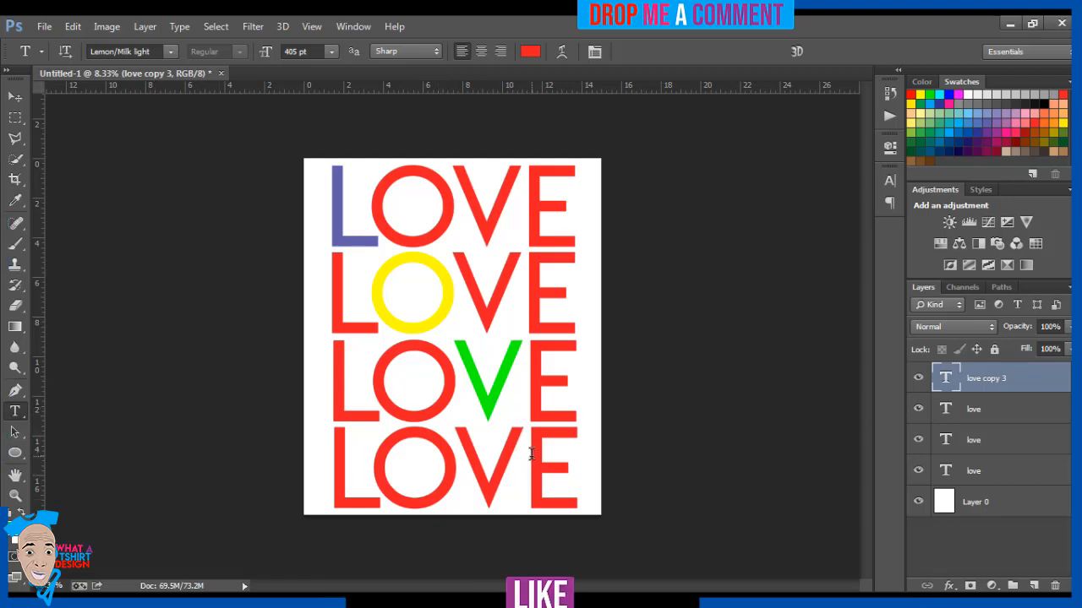
click(530, 454)
drag(530, 454, 562, 454)
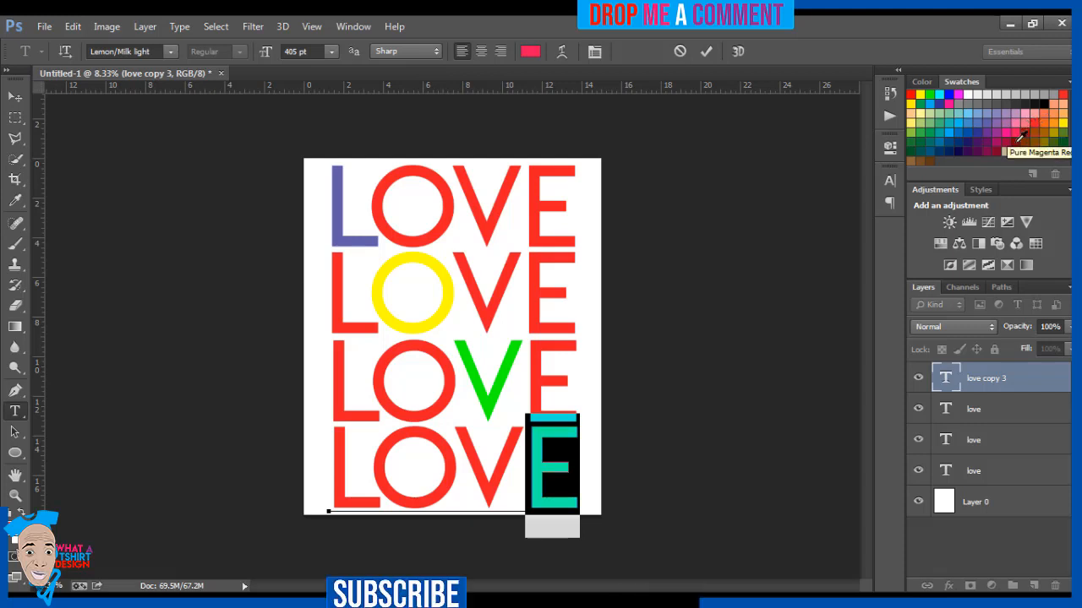
click(1015, 405)
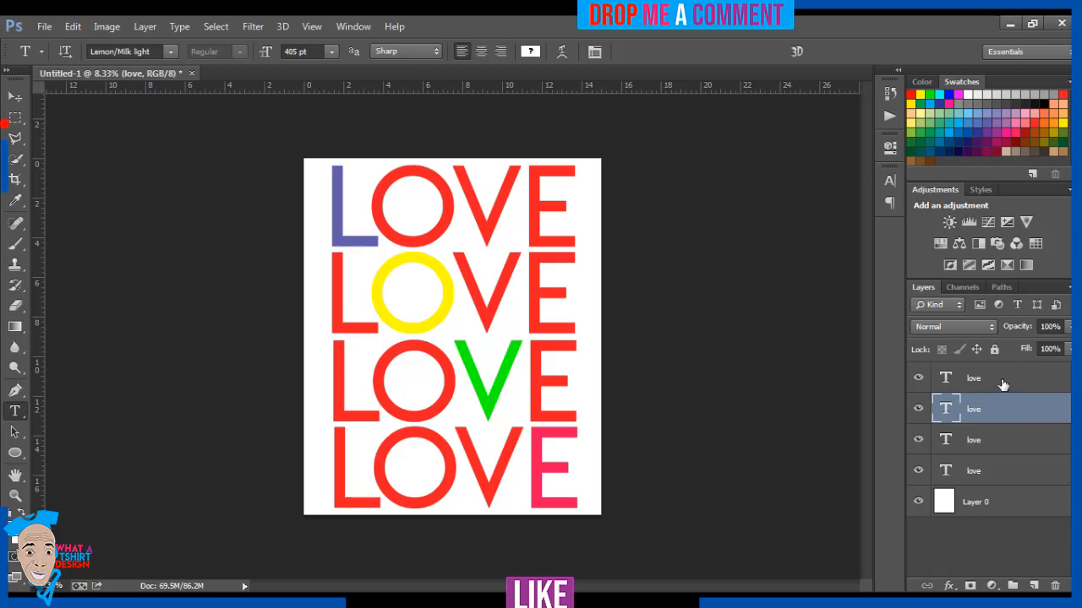
- Recolour the E in the bottom LOVE line light blue
click(1004, 385)
drag(528, 480, 571, 470)
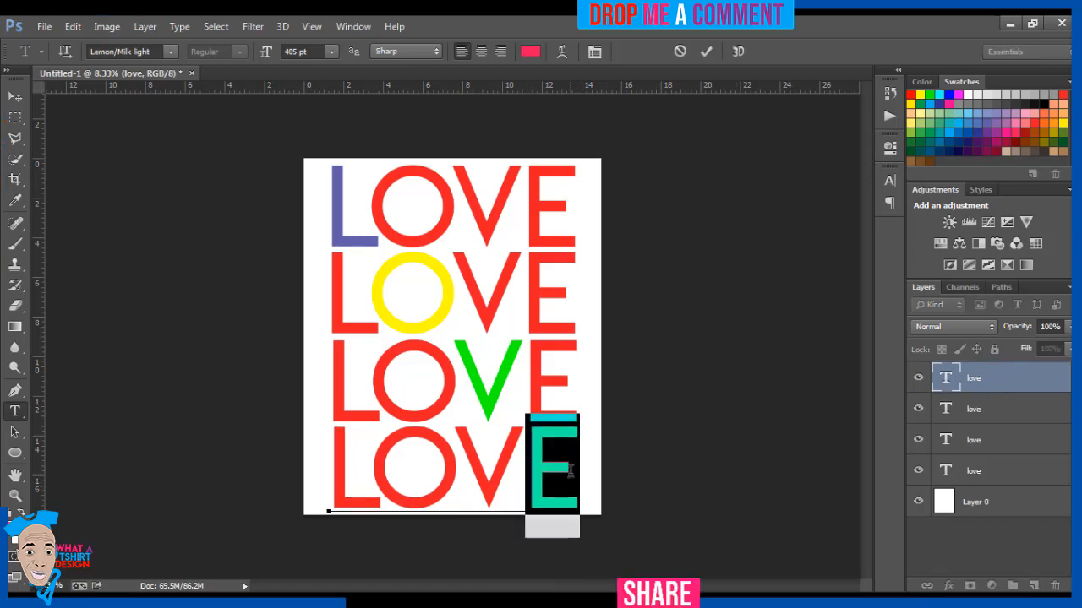
click(938, 99)
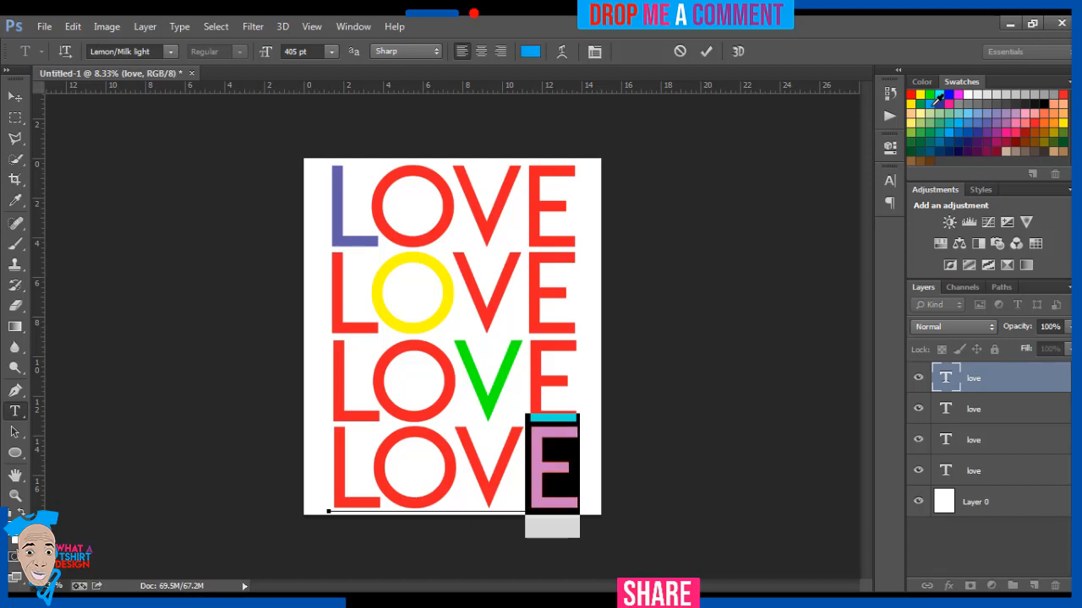
click(991, 414)
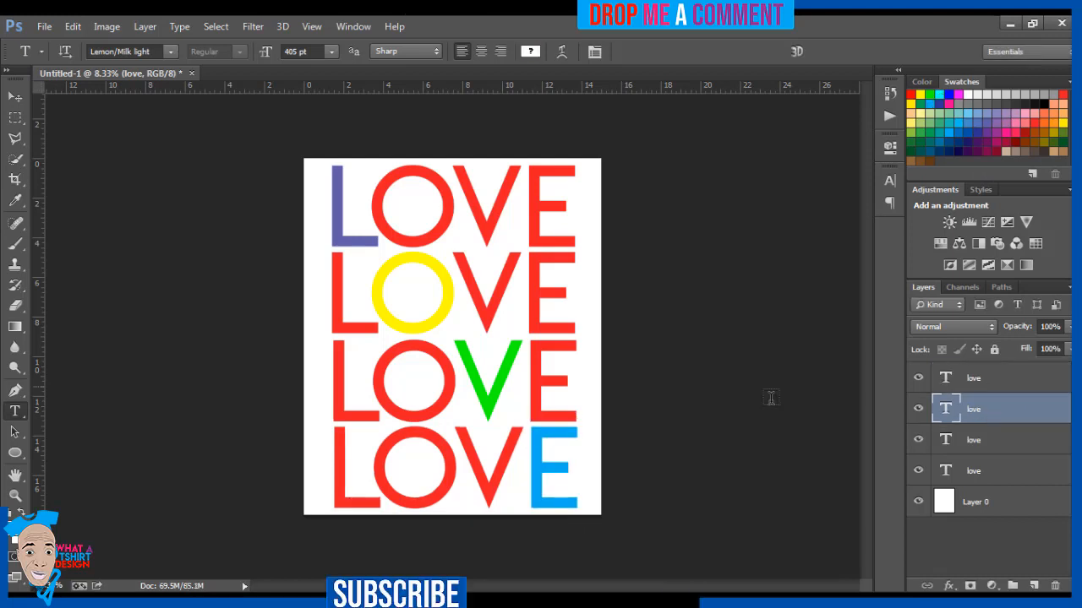
- Hide the white background Layer 0 so that the LOVE text sits on transparency
click(1011, 378)
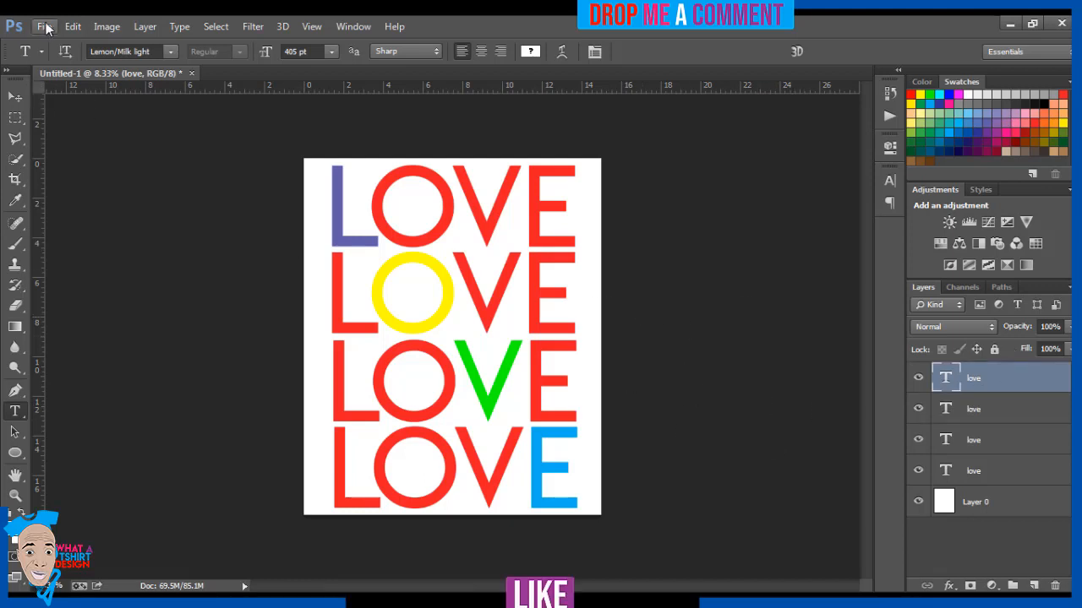
click(15, 99)
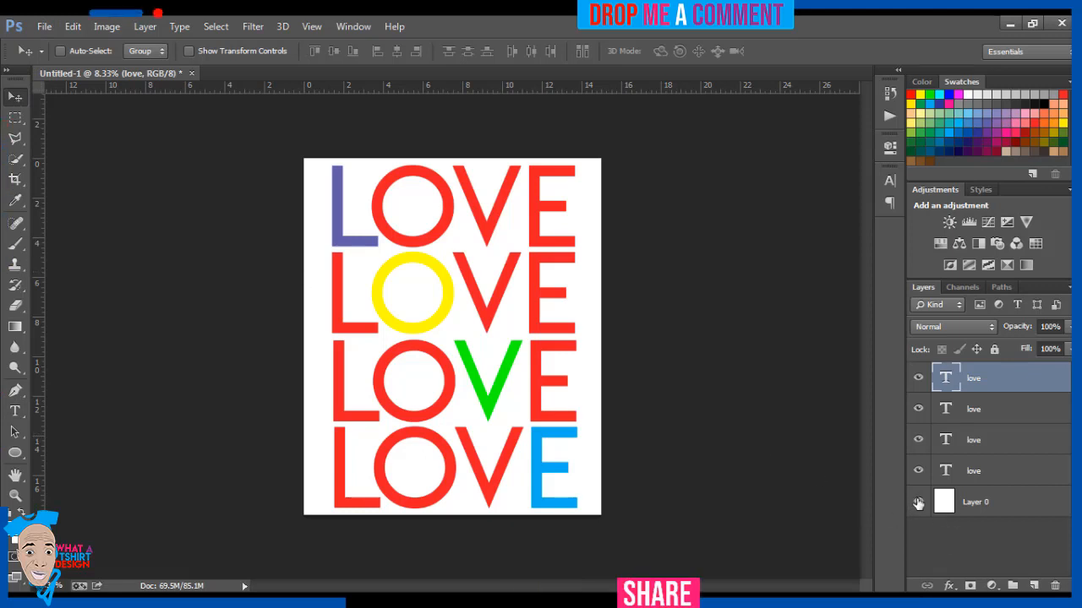
click(918, 503)
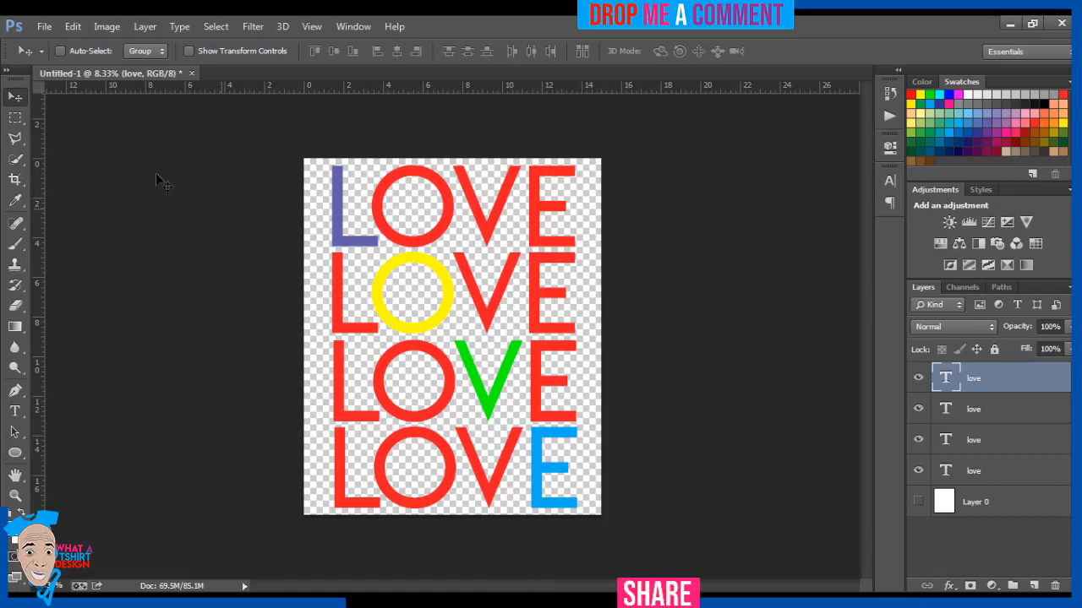
- Save the layered design as a Photoshop PSD file named Love 2 in the Pictures library
click(44, 26)
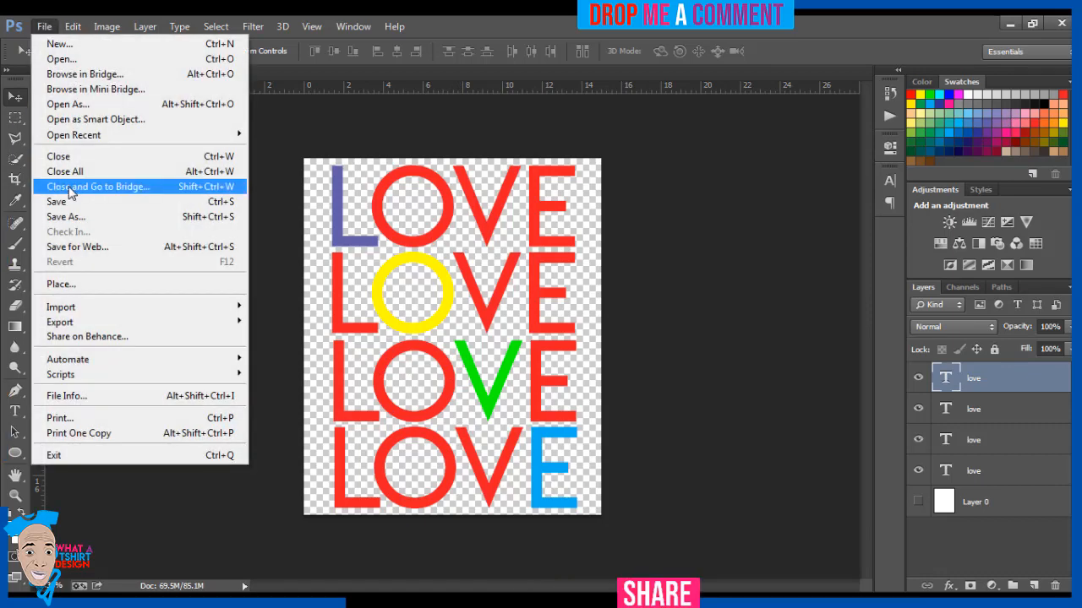
click(74, 216)
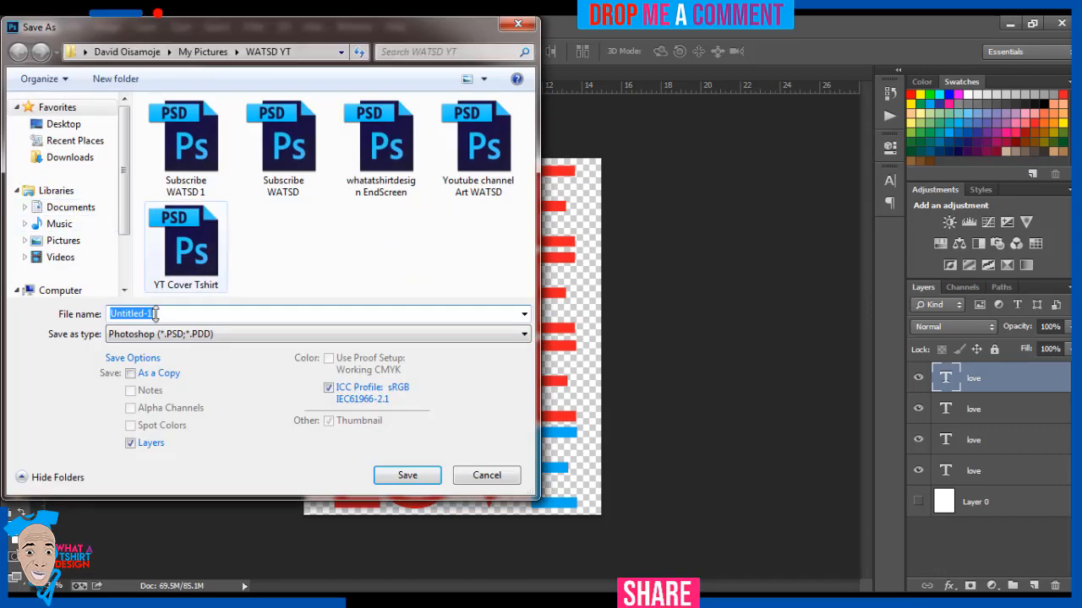
click(68, 241)
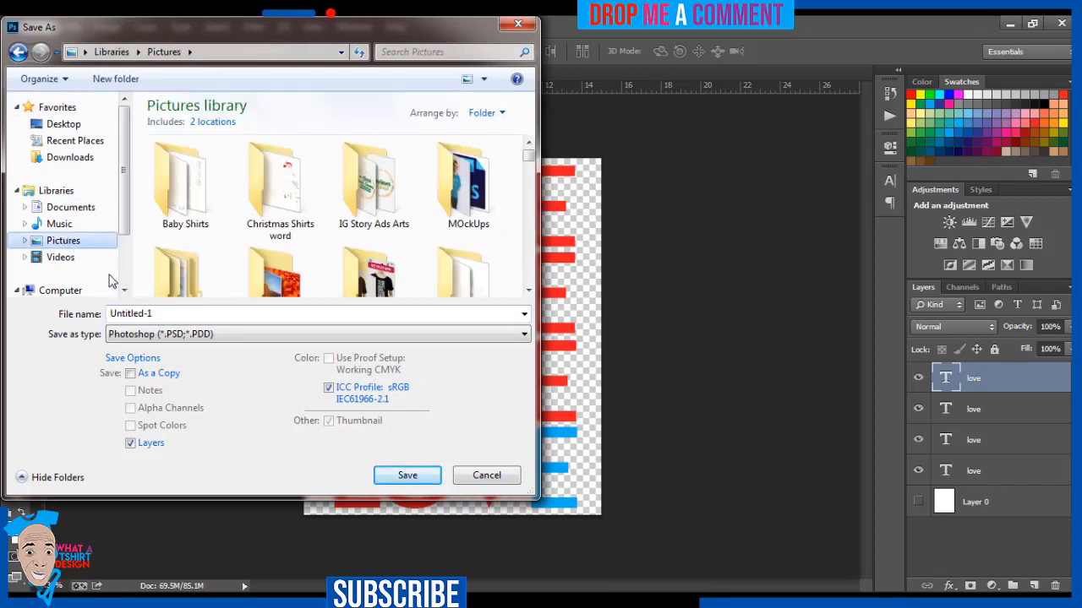
double_click(134, 311)
text(l)
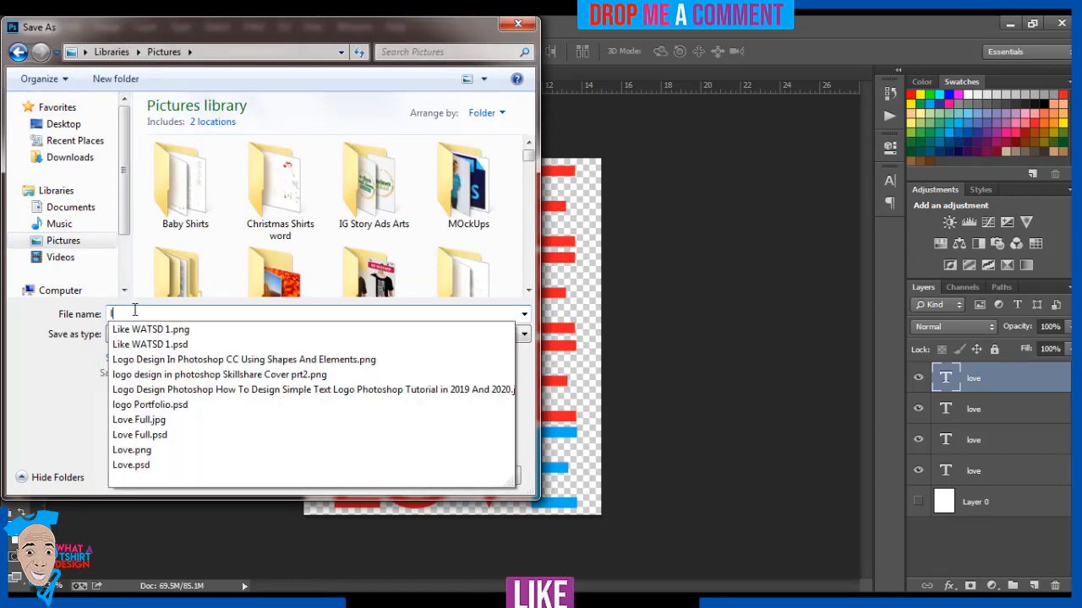
key(BackSpace)
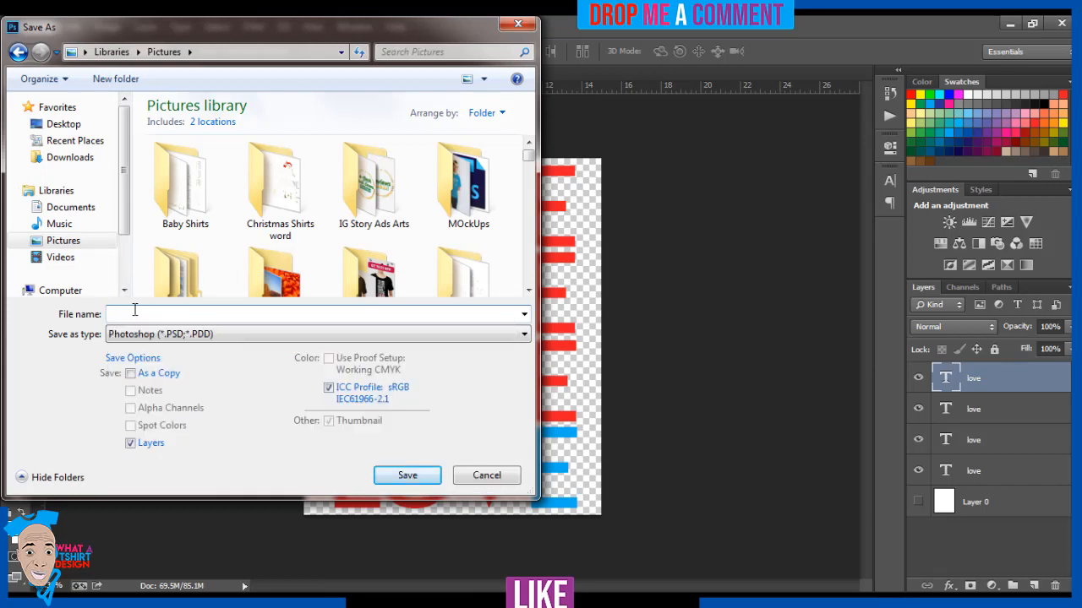
text(L)
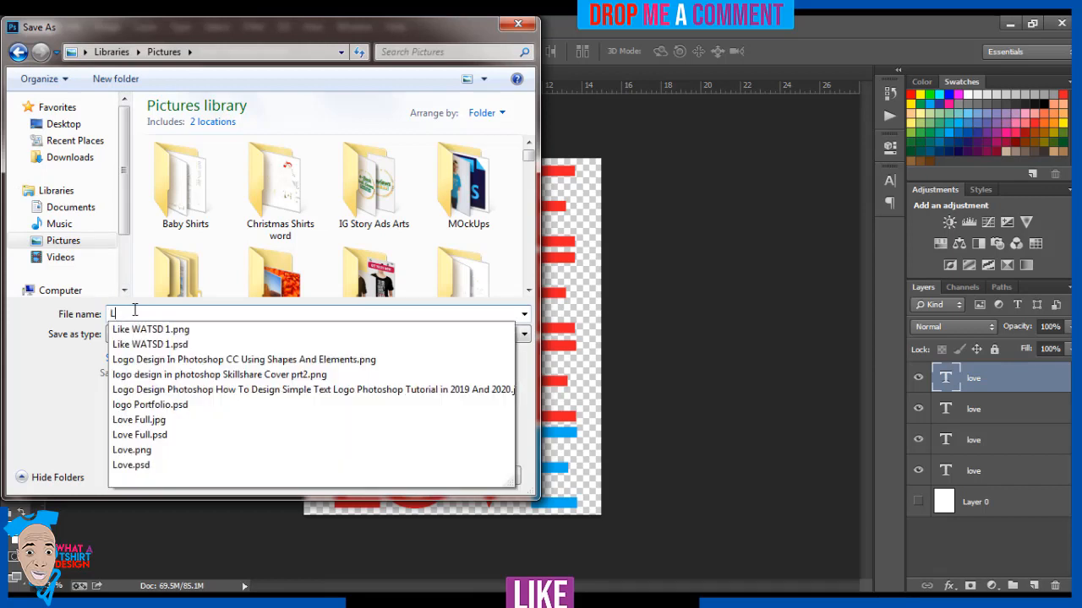
text(o)
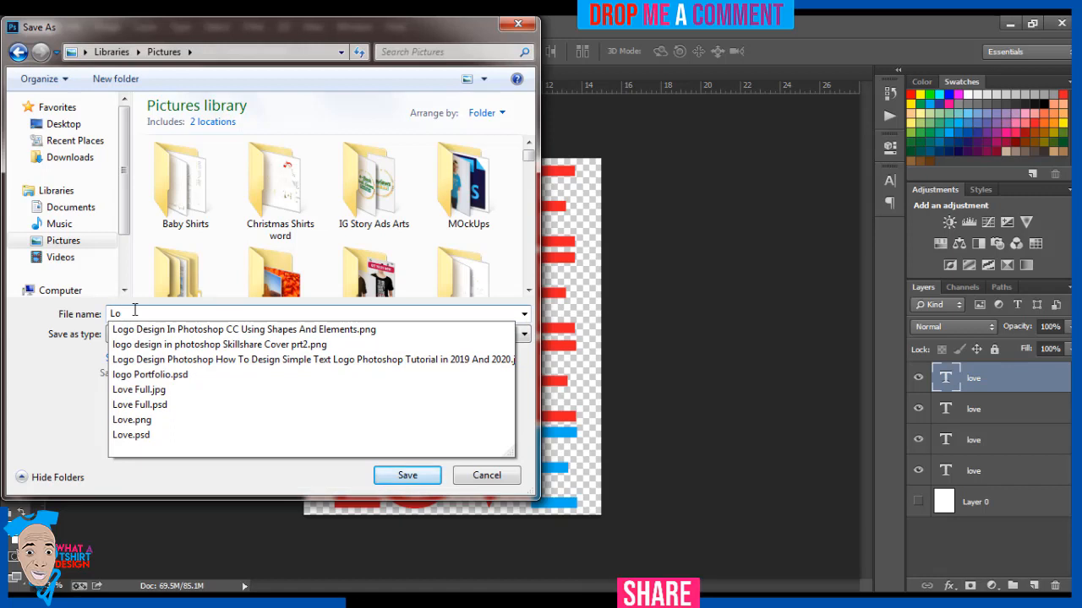
text(ve )
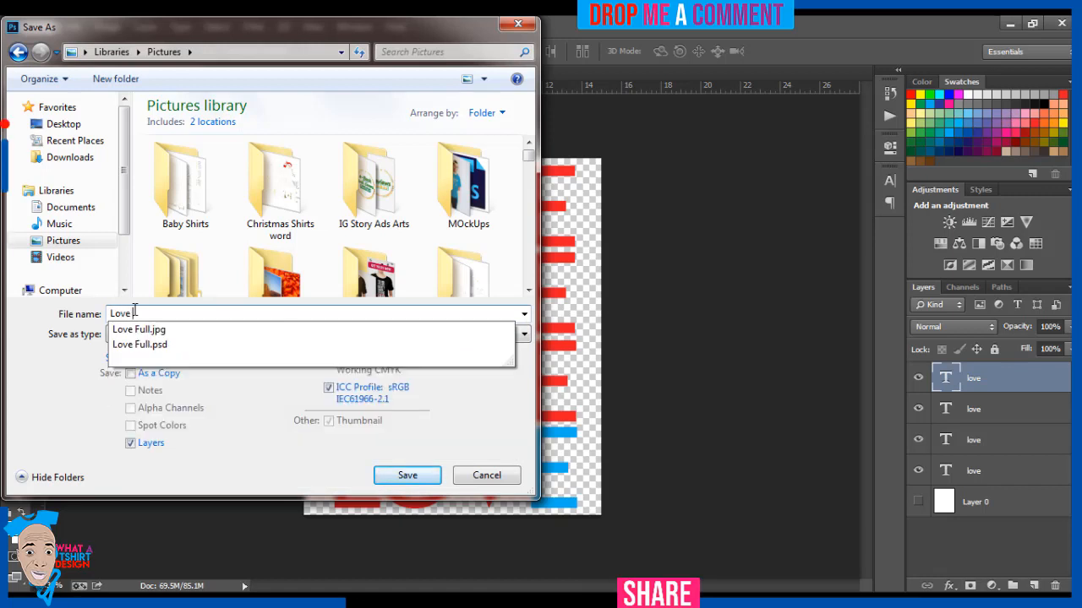
text(2)
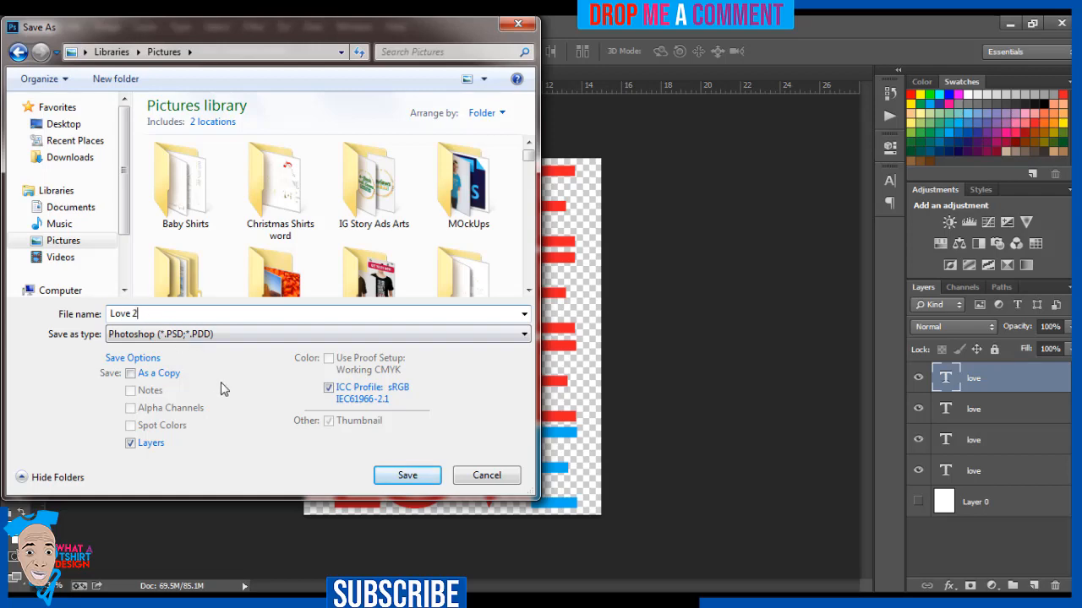
click(414, 476)
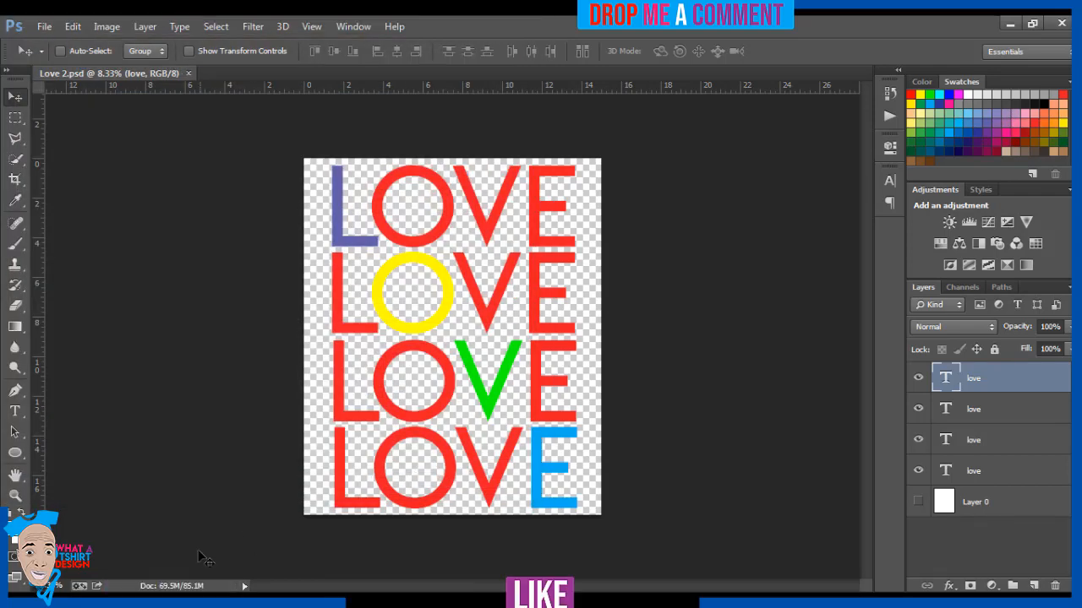
- Save a PNG copy of the design named Love 2 in Pictures with None / Fast compression and Interlaced
click(44, 26)
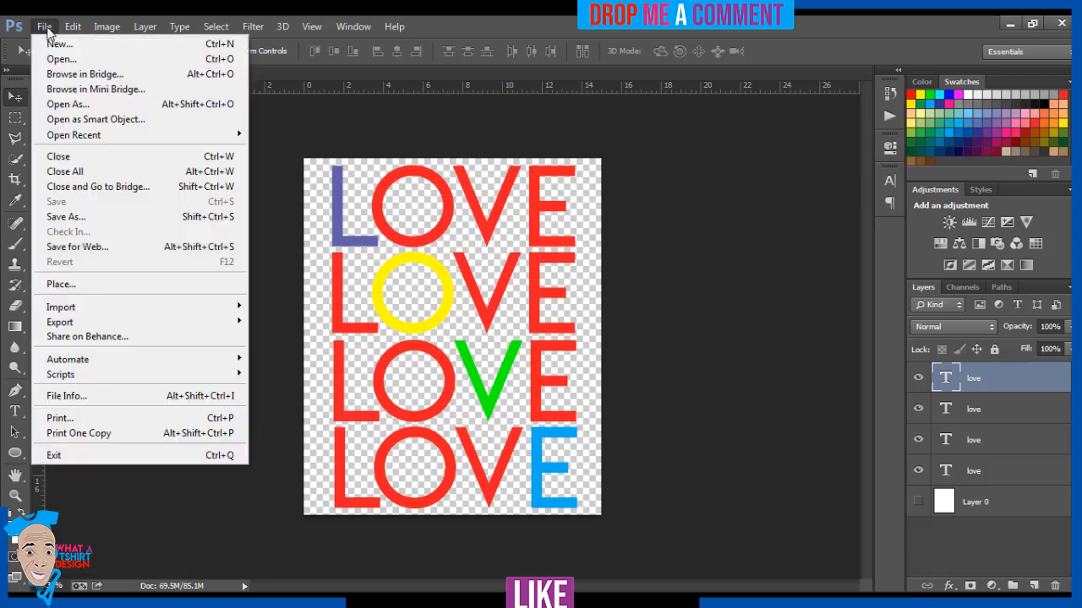
click(84, 220)
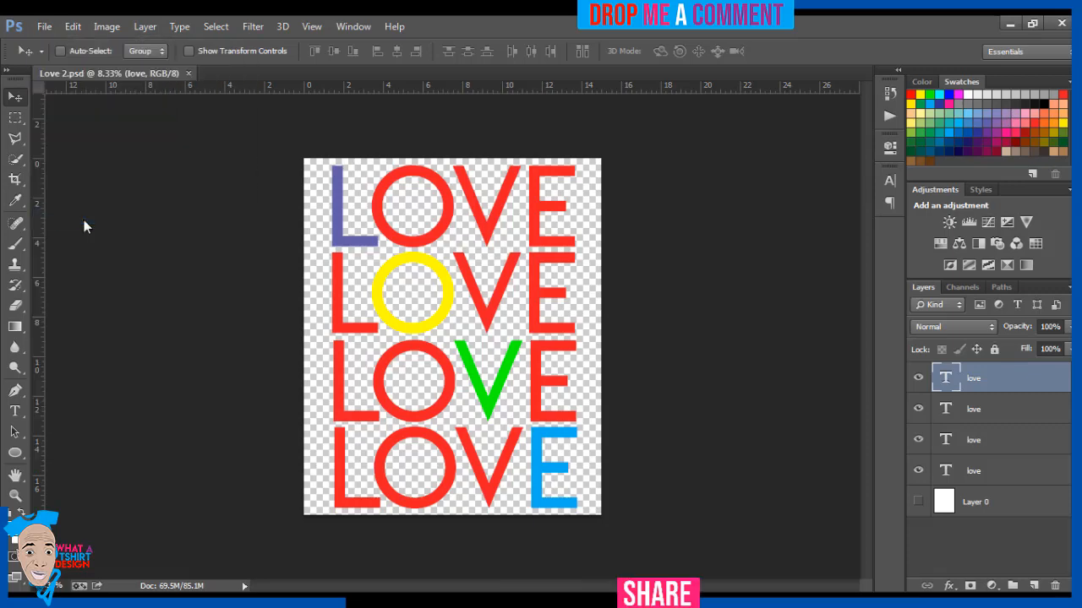
click(132, 336)
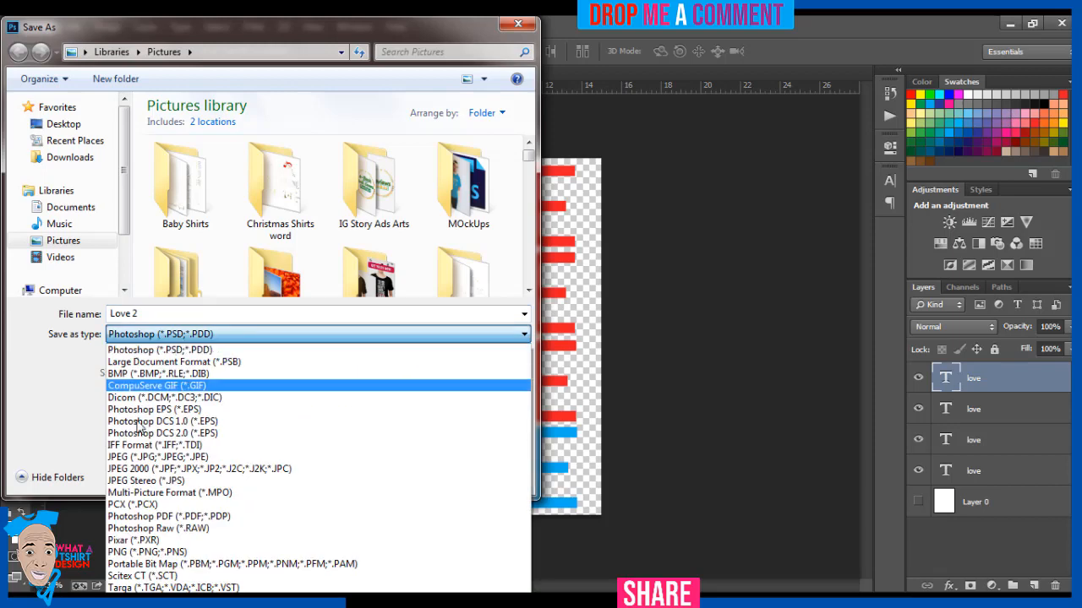
click(149, 558)
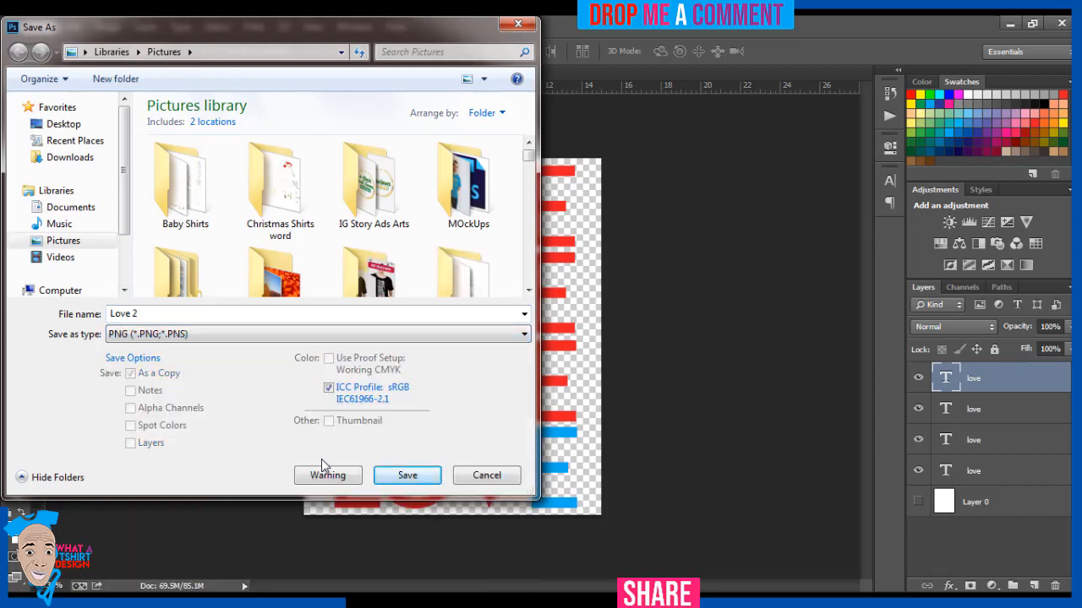
click(407, 476)
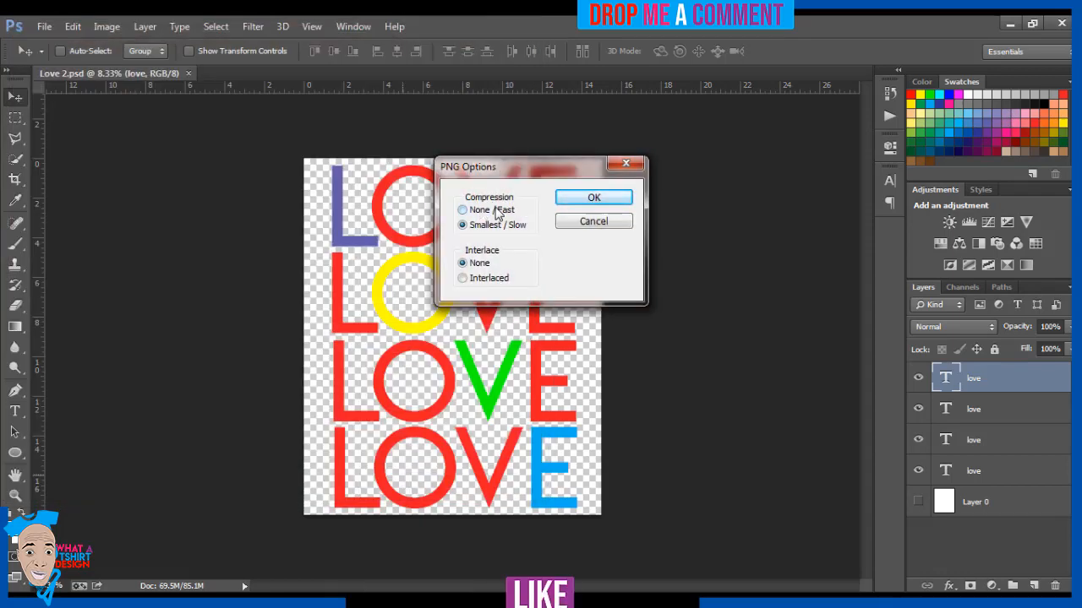
click(497, 211)
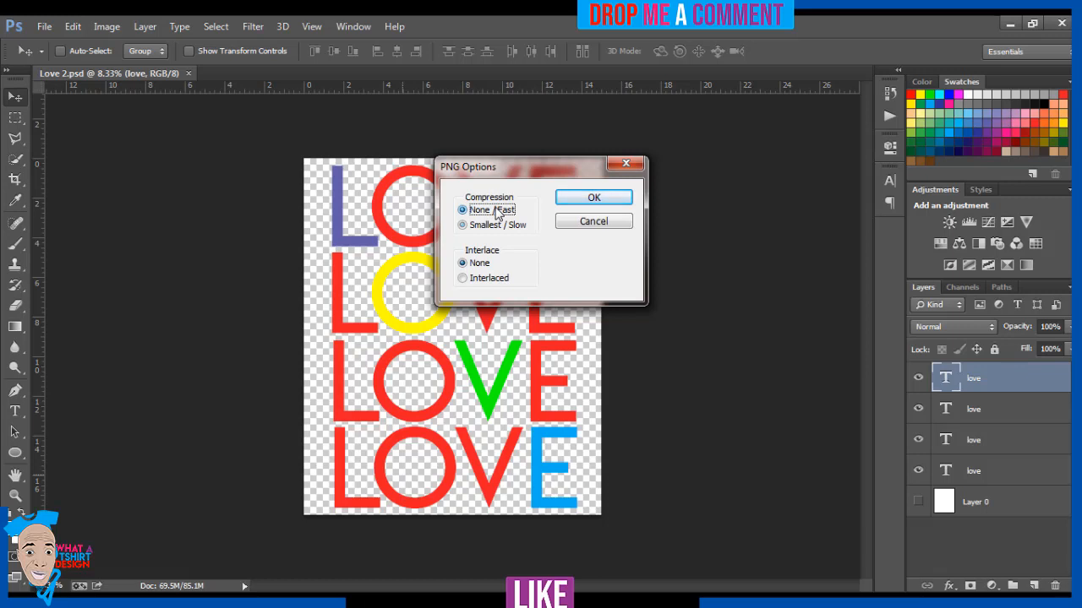
click(489, 280)
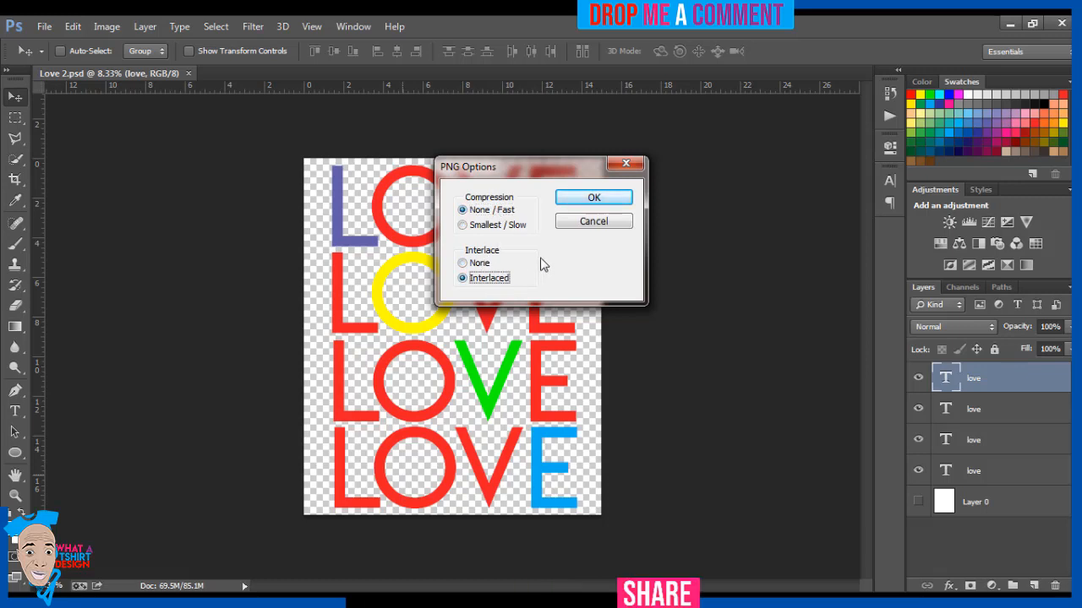
click(567, 201)
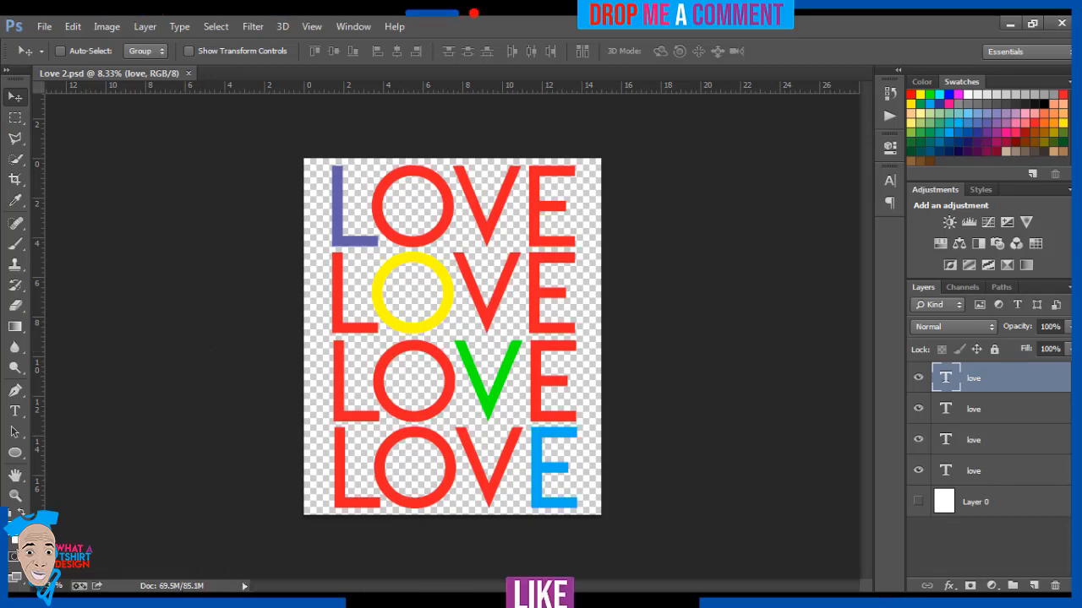
- Open the PSD file New tshirt mockup on hunger from the MOckUps folder in the Pictures library
key(super+e)
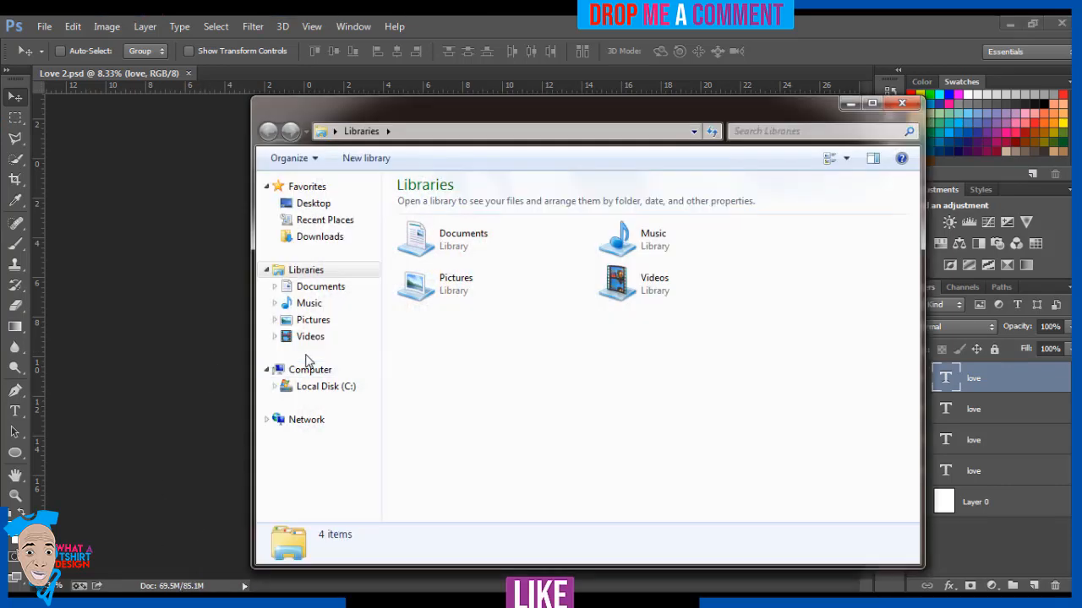
double_click(435, 297)
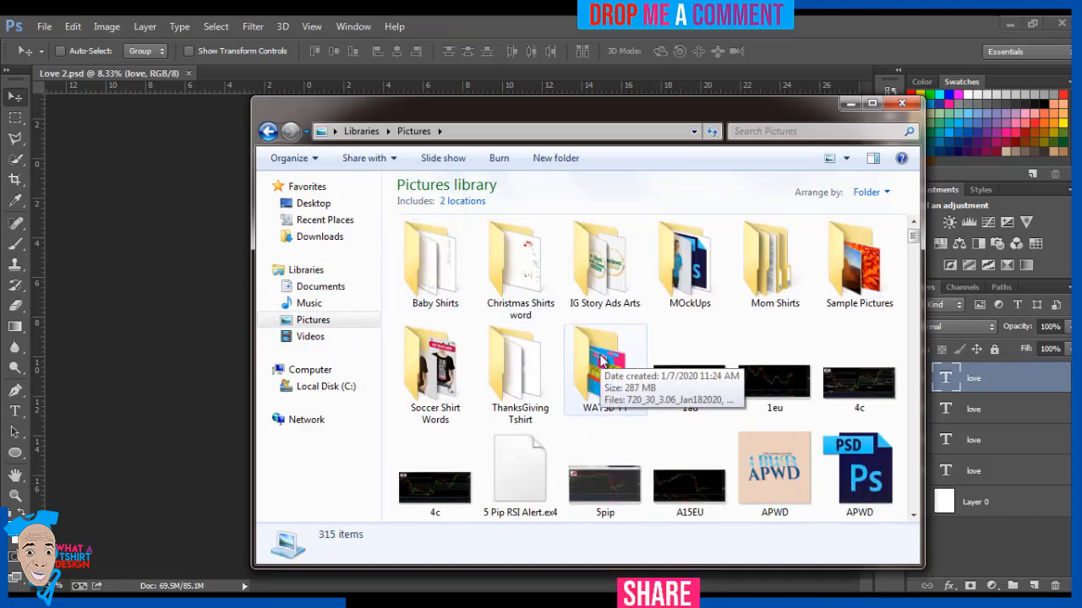
double_click(691, 271)
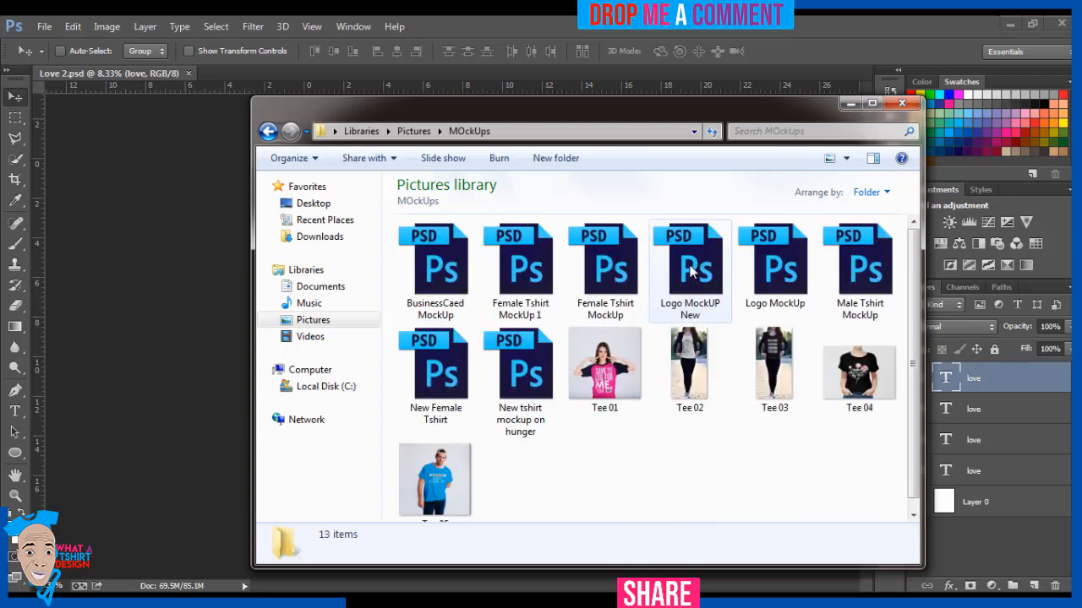
double_click(528, 382)
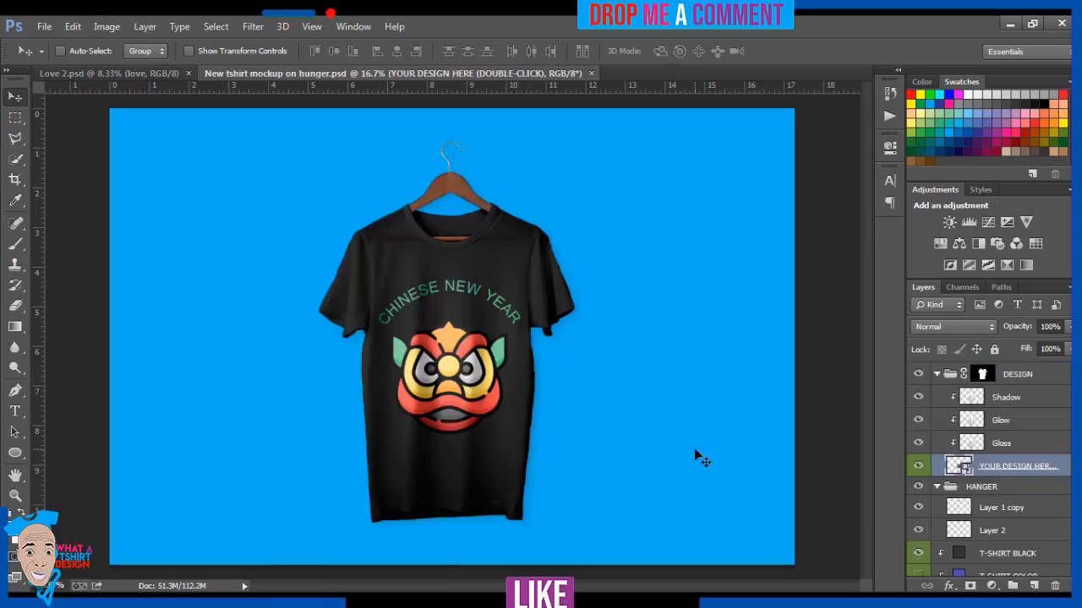
- Open the contents of the mockup's YOUR DESIGN HERE smart object and delete its Chi layer
double_click(953, 467)
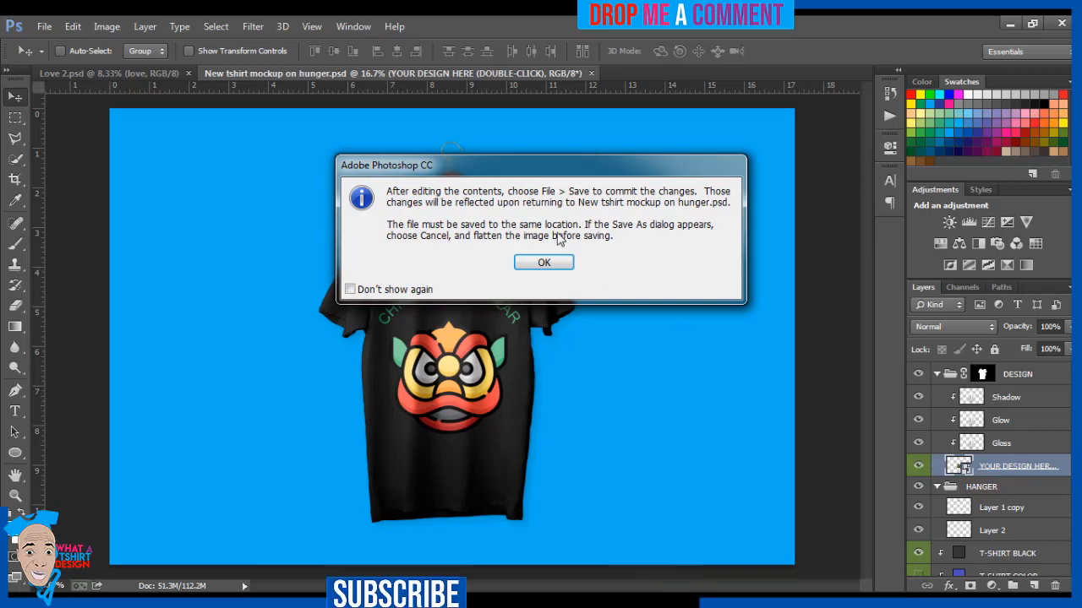
click(564, 263)
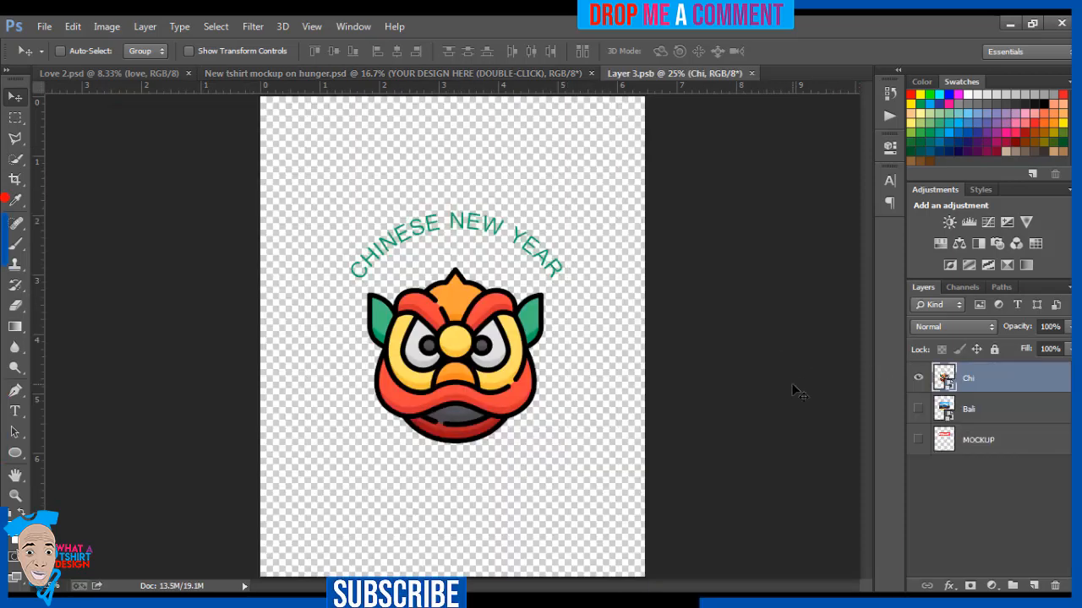
key(Delete)
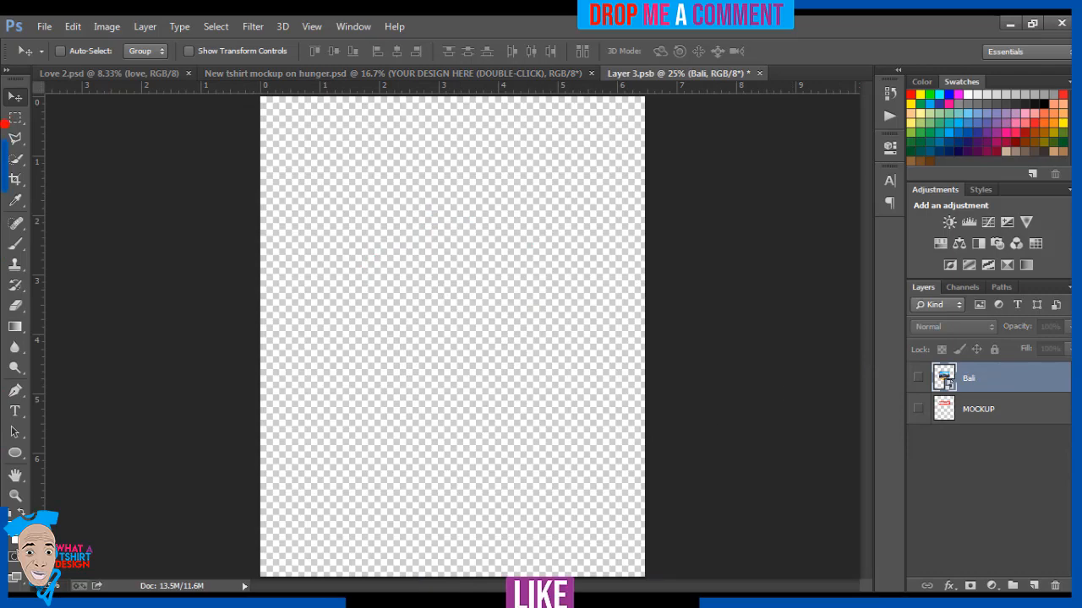
- Place the Love 2 PNG from the Pictures library into the smart object document, scaled about its centre to about 23.4%
key(alt+Tab)
click(311, 322)
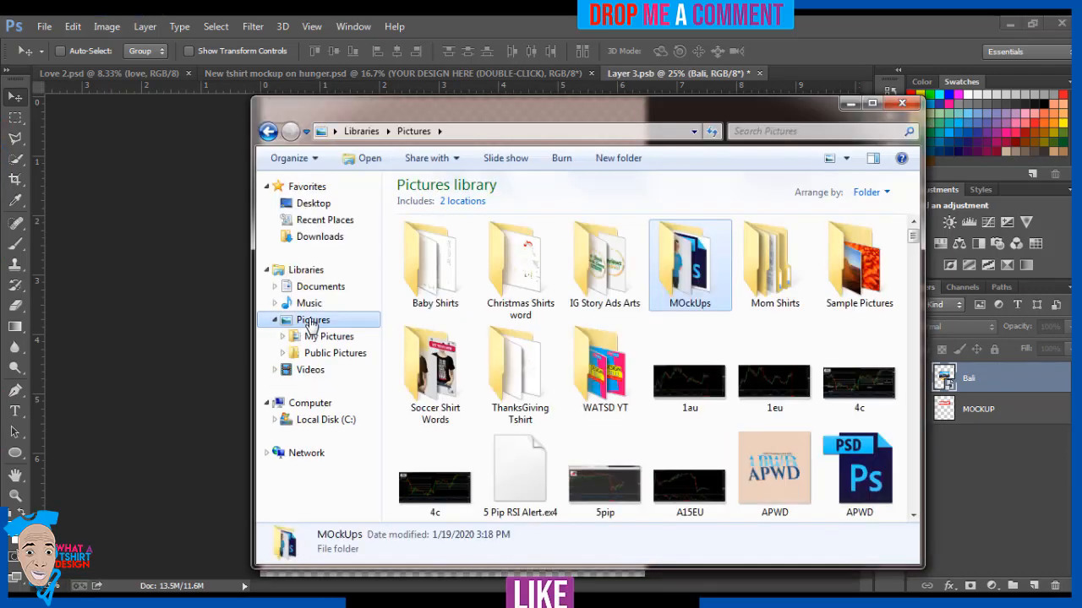
click(540, 362)
text(lo)
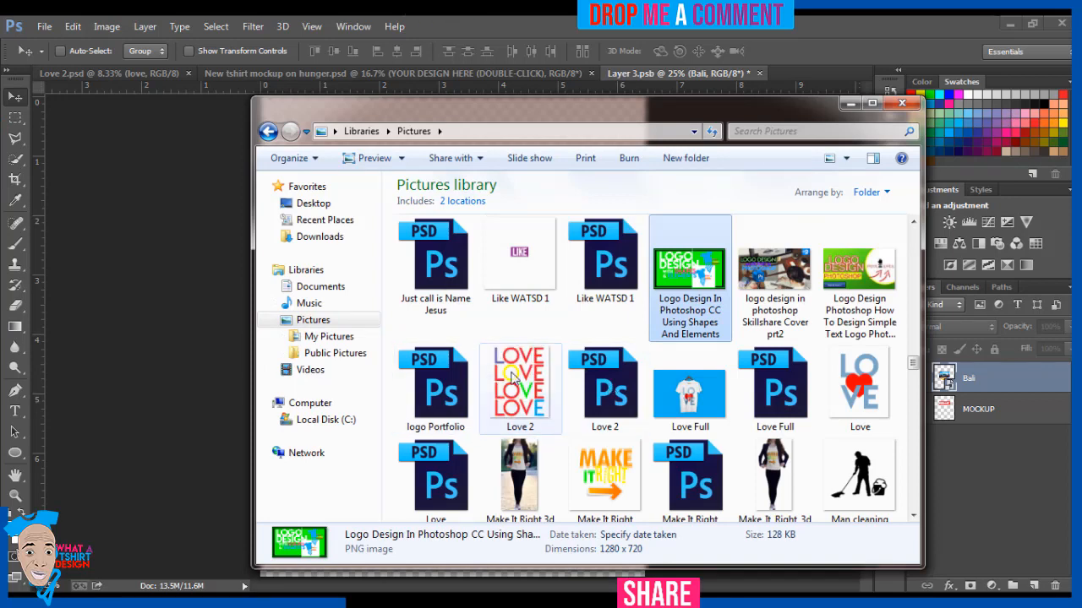
click(513, 380)
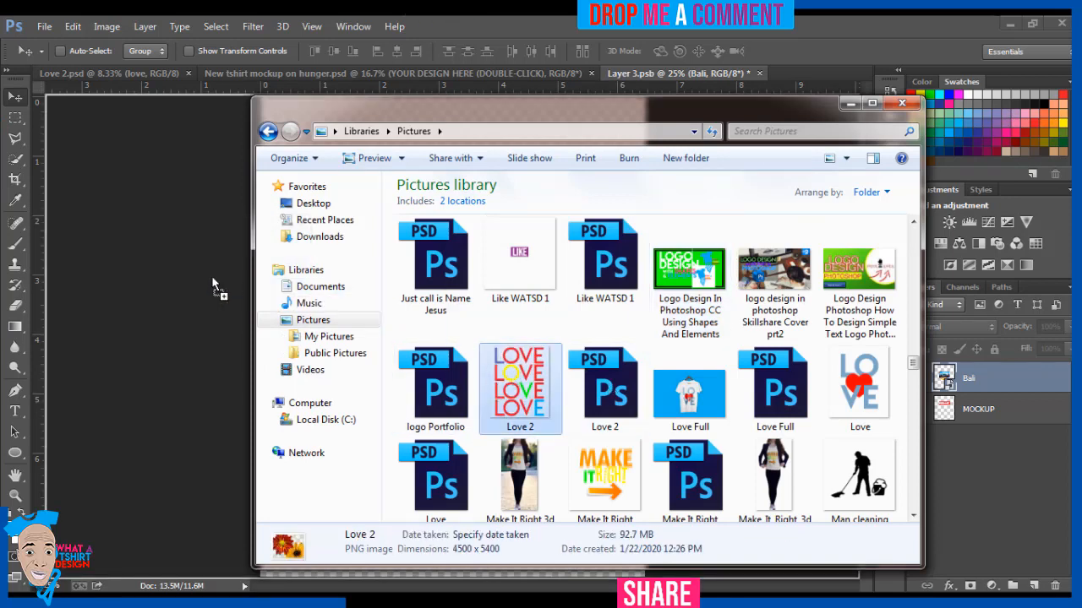
drag(212, 275, 211, 276)
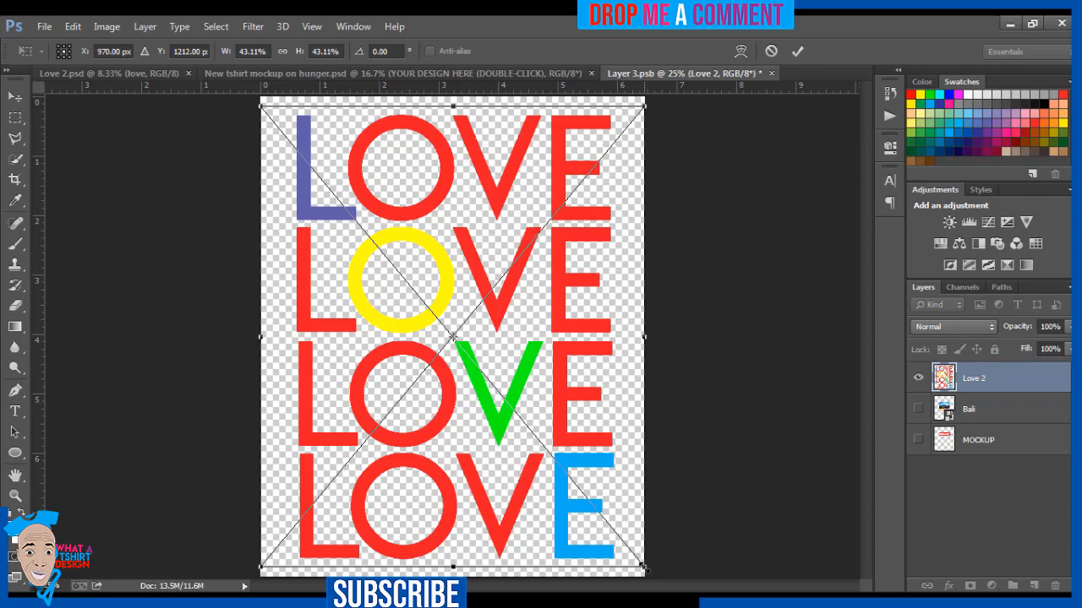
drag(642, 568, 556, 460)
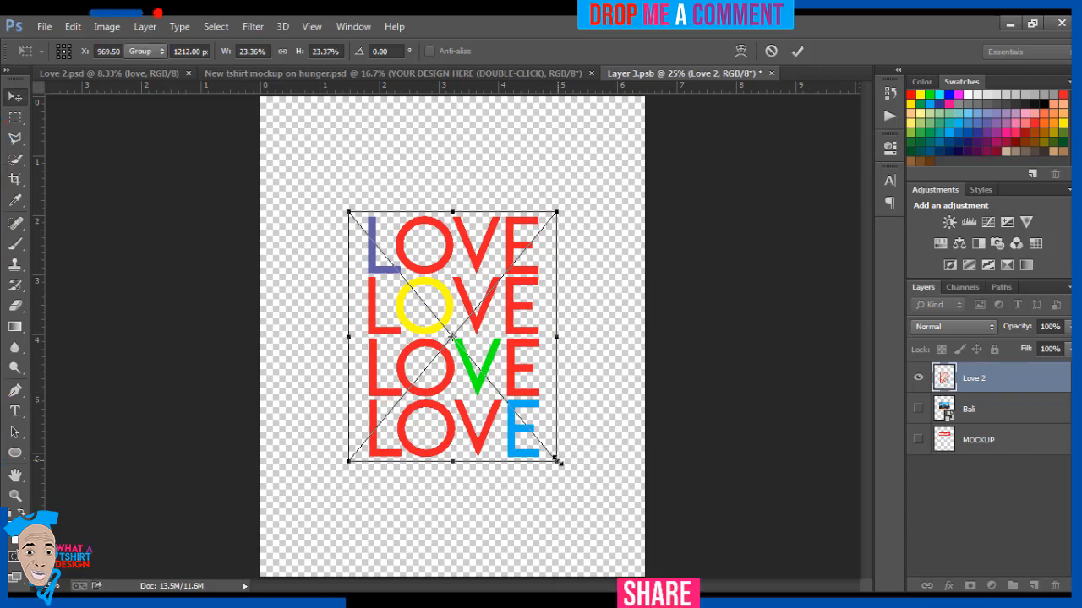
key(Return)
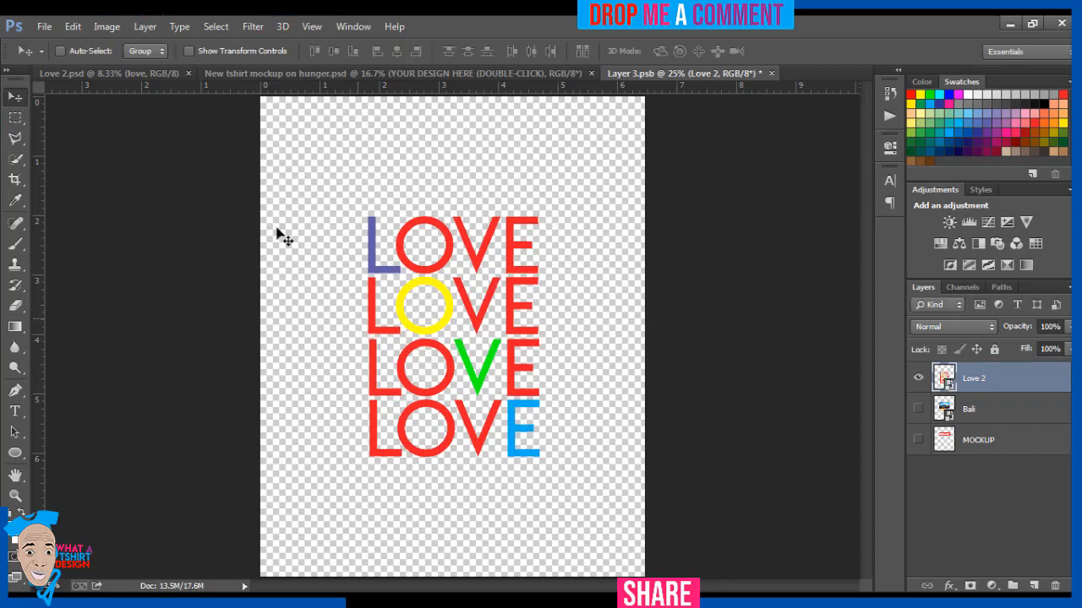
- Save the edited smart object contents and return to the New tshirt mockup on hunger document
click(45, 28)
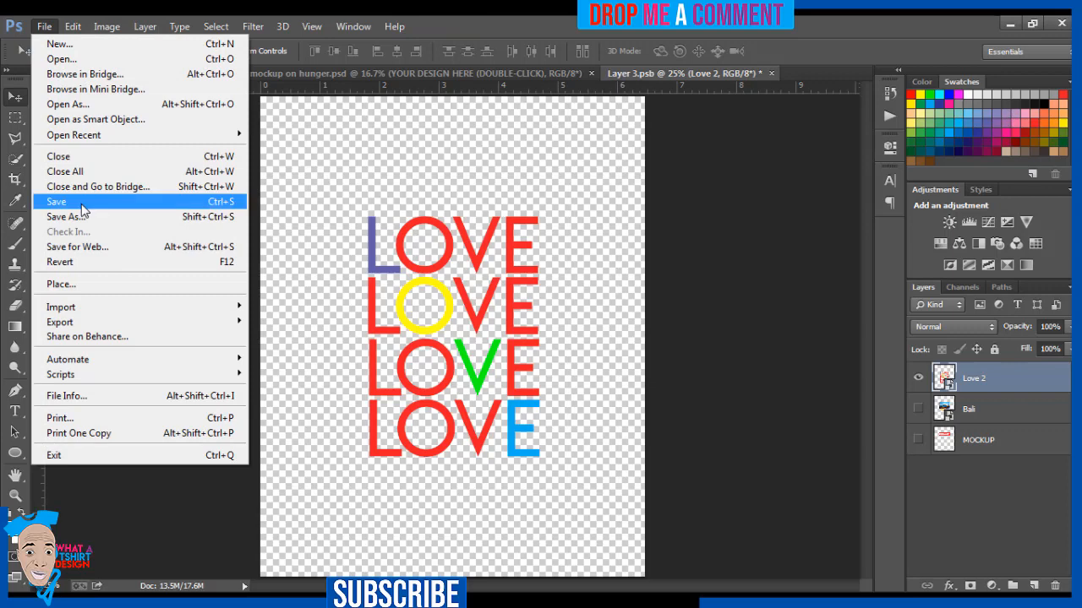
click(82, 207)
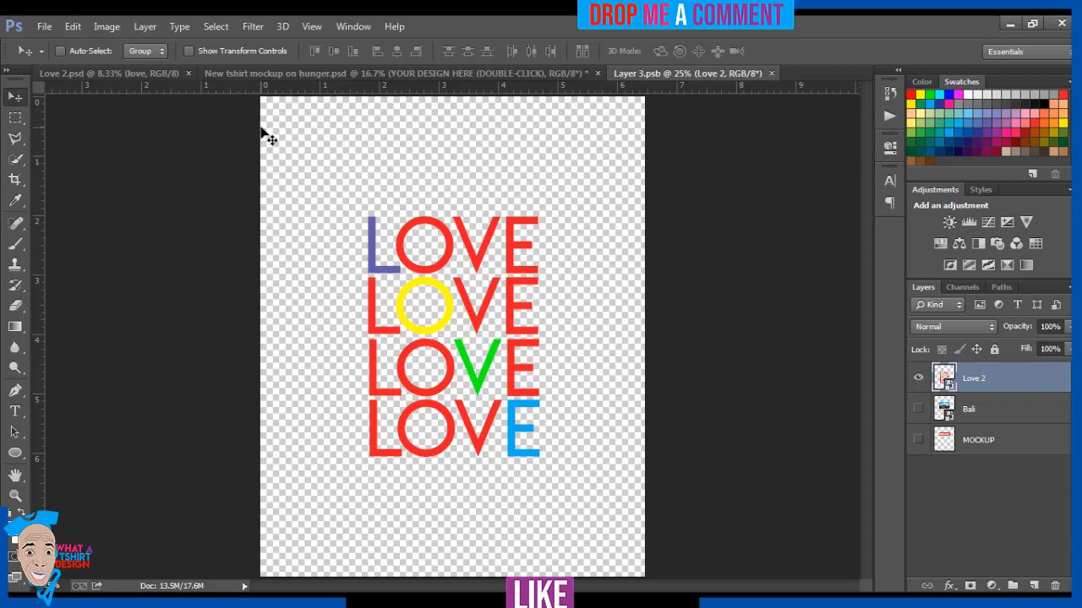
click(355, 74)
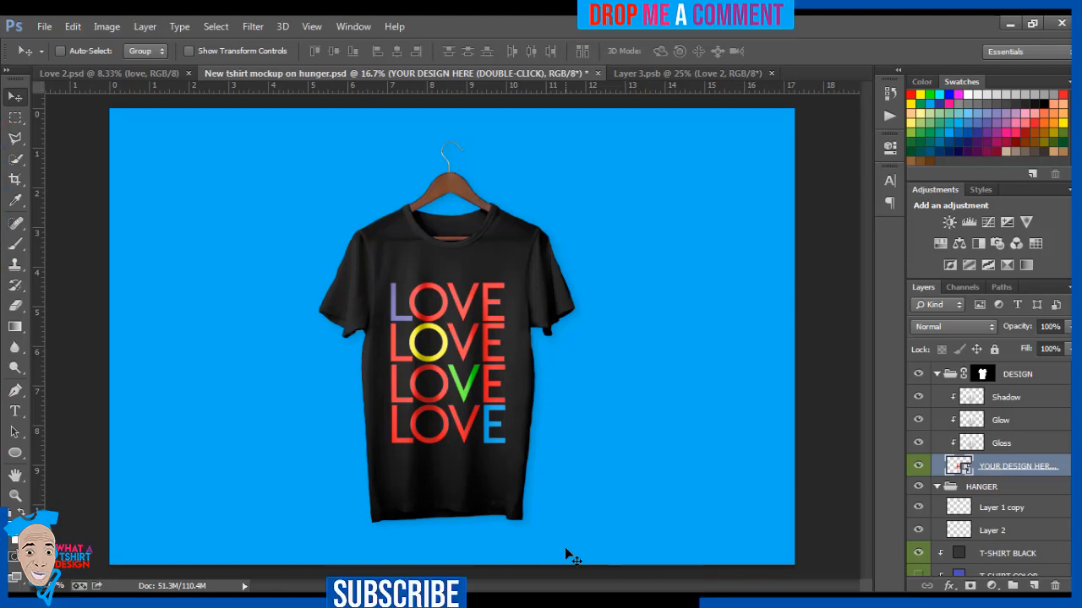
- Begin saving a copy of the mockup document to the Pictures library, naming the file Love 2 full
click(44, 27)
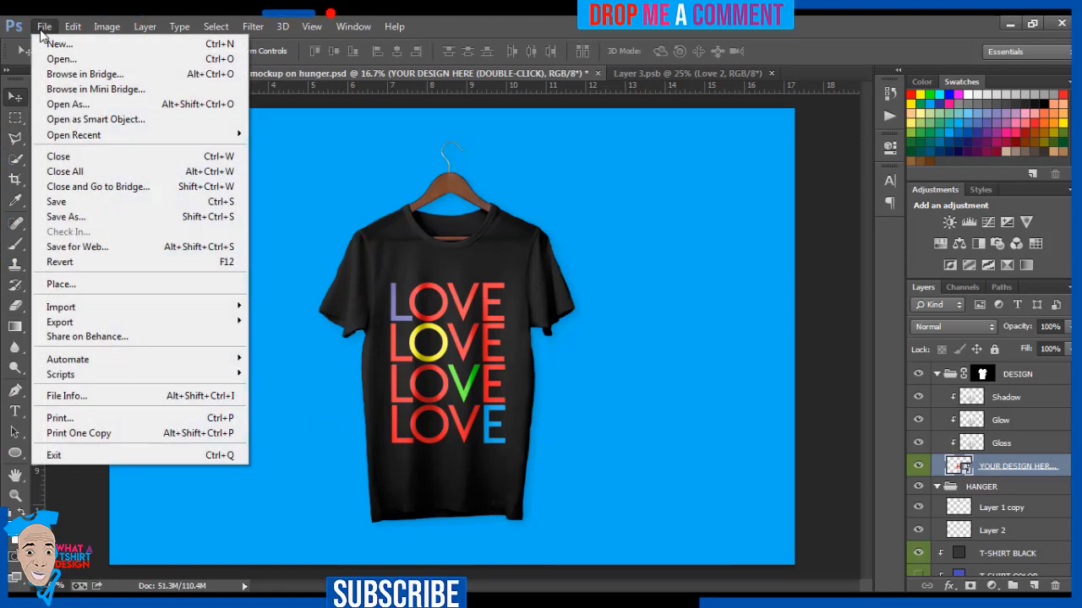
click(81, 218)
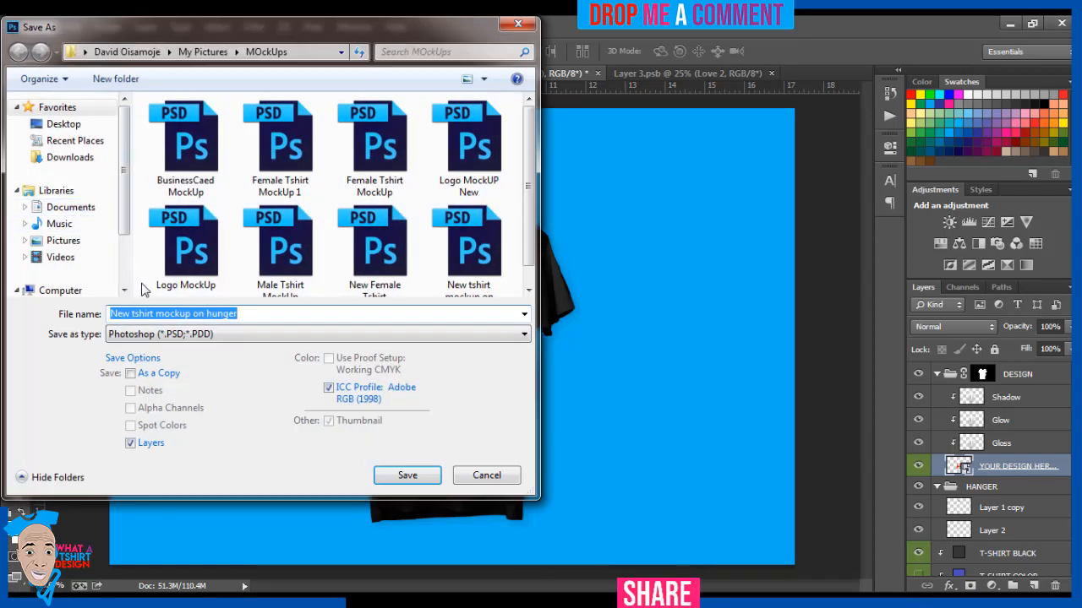
click(74, 242)
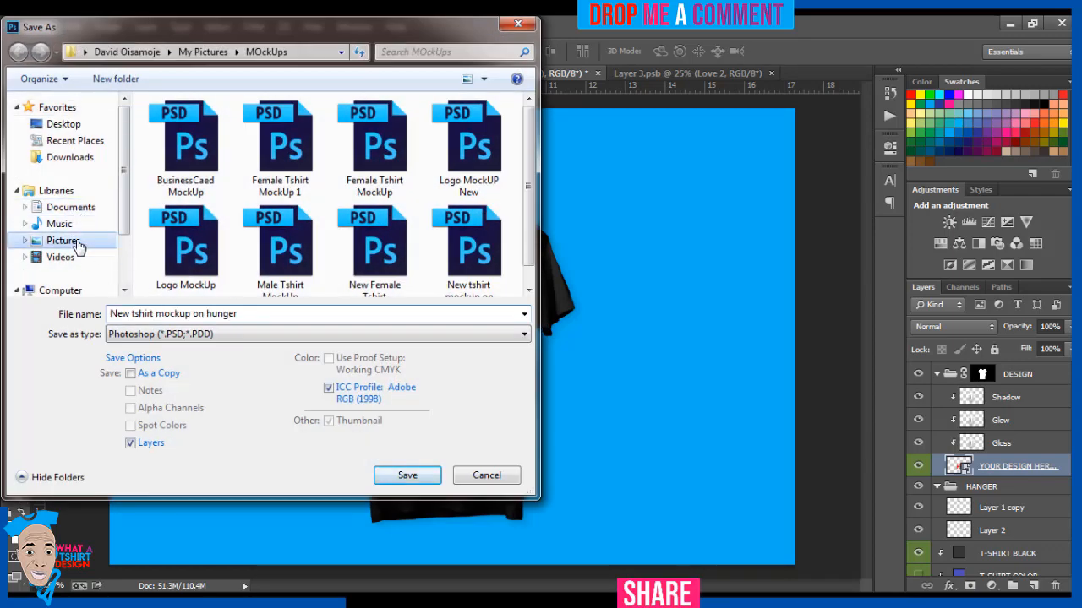
triple_click(167, 314)
text(lo)
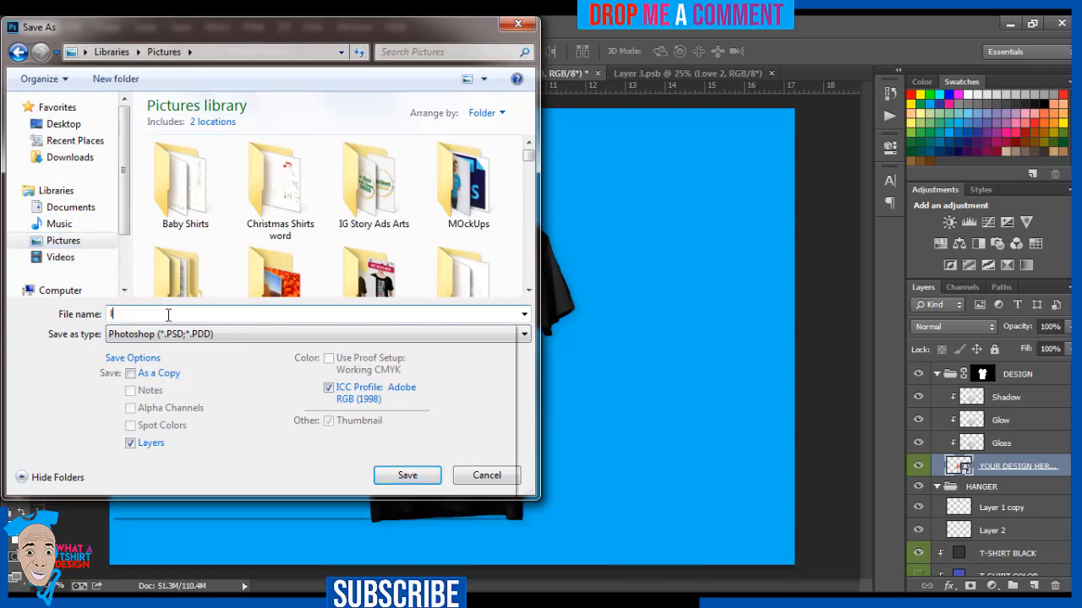
key(Up)
key(Up)
key(Up)
key(Up)
key(Up)
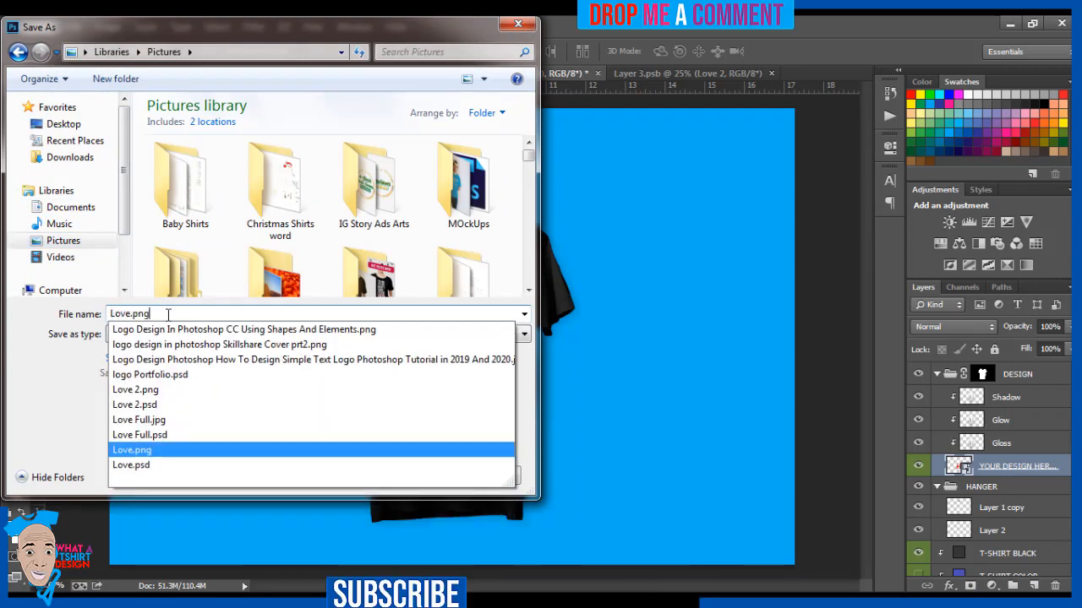
key(BackSpace)
key(BackSpace)
key(BackSpace)
key(BackSpace)
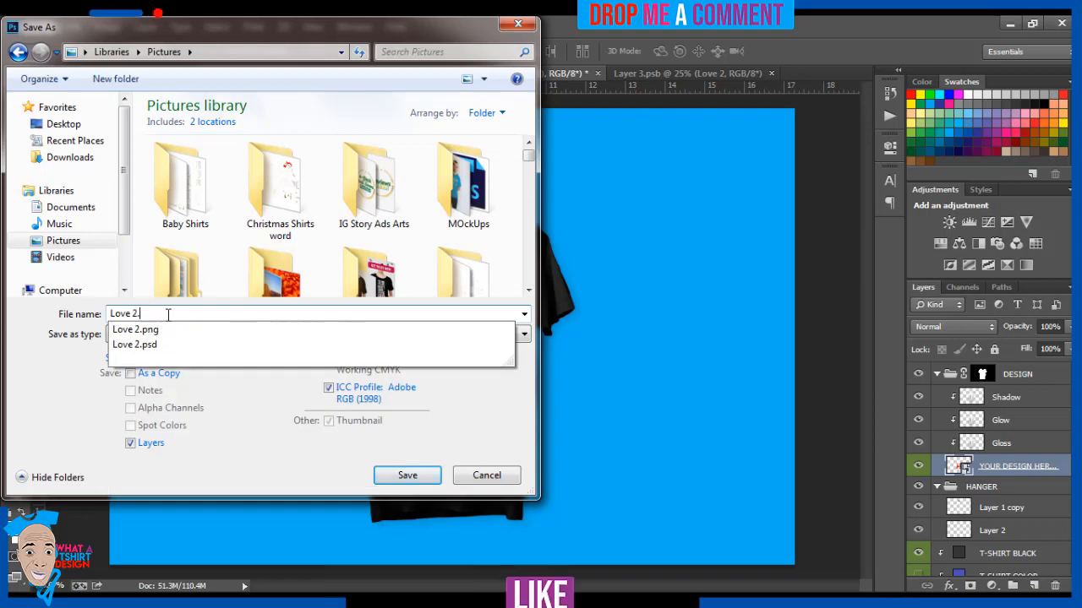
text(full)
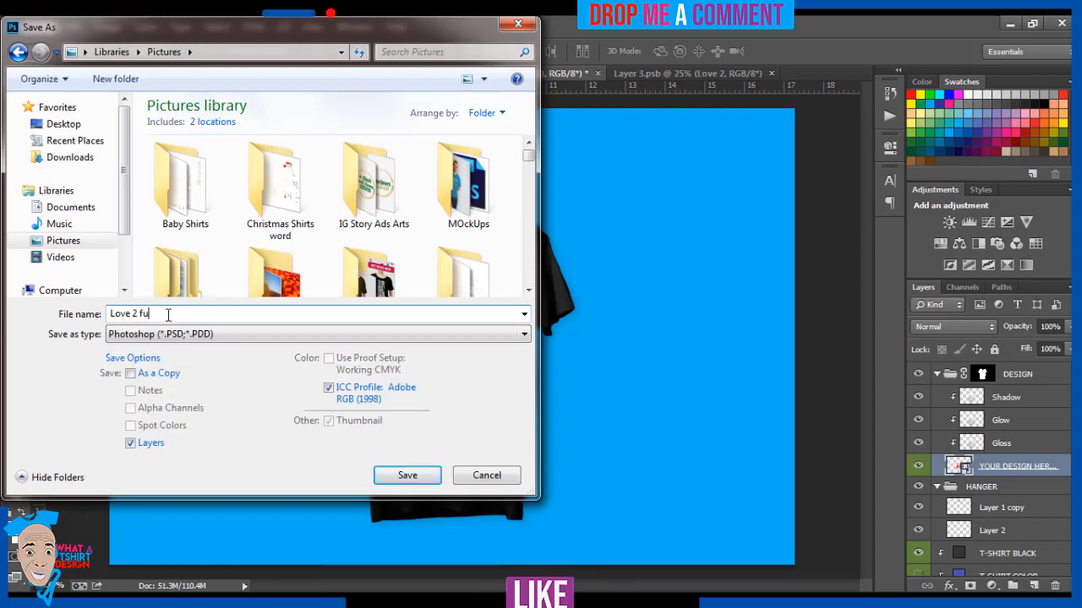
- Choose JPEG as the file format and save the mockup image at maximum quality 12, Progressive with 3 scans
click(186, 338)
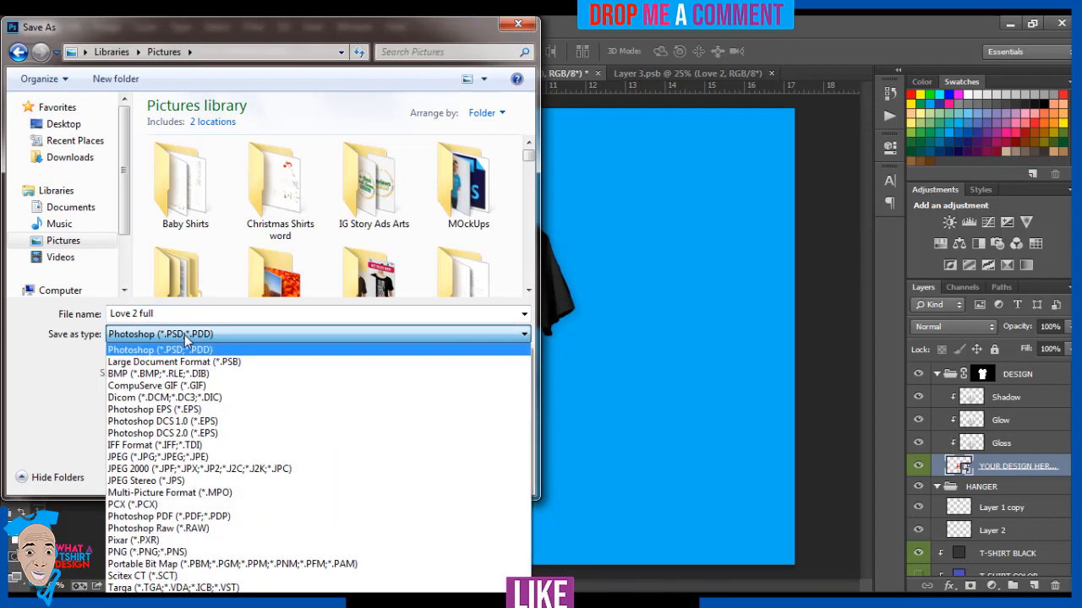
click(185, 457)
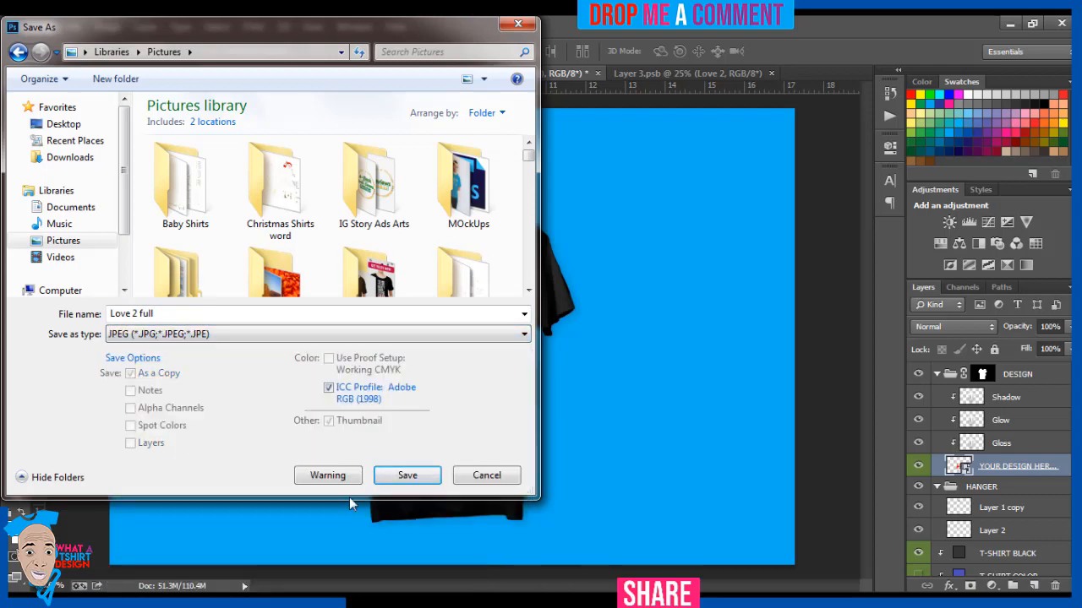
click(406, 476)
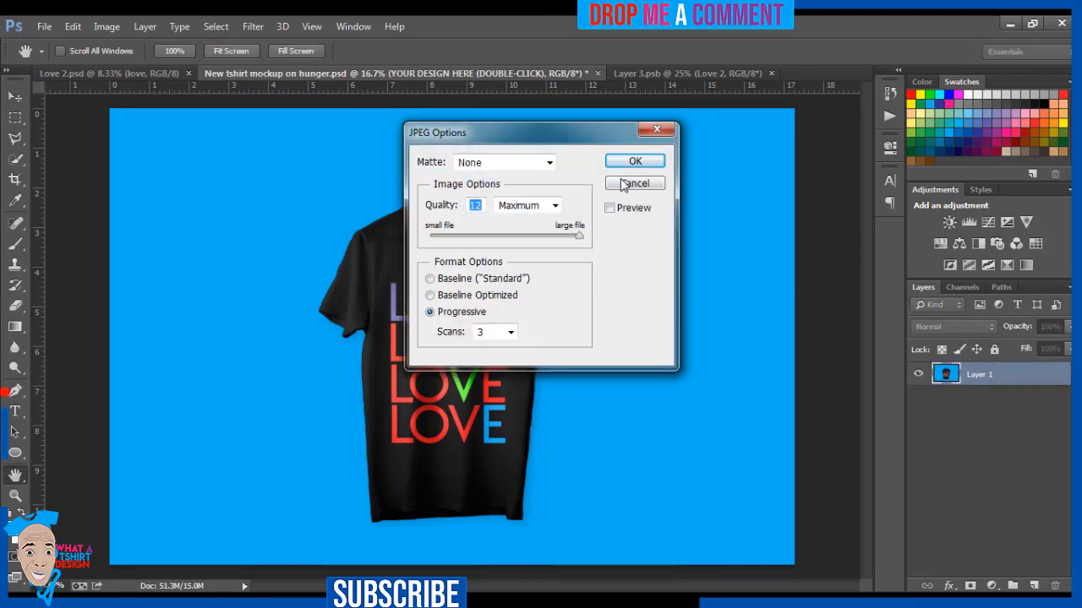
click(623, 165)
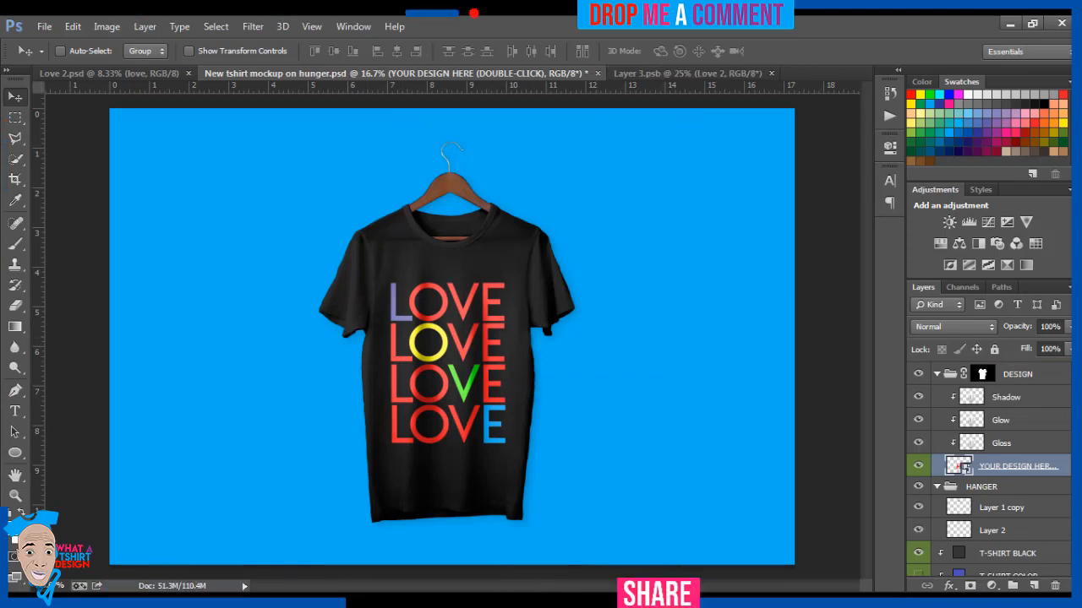
click(645, 600)
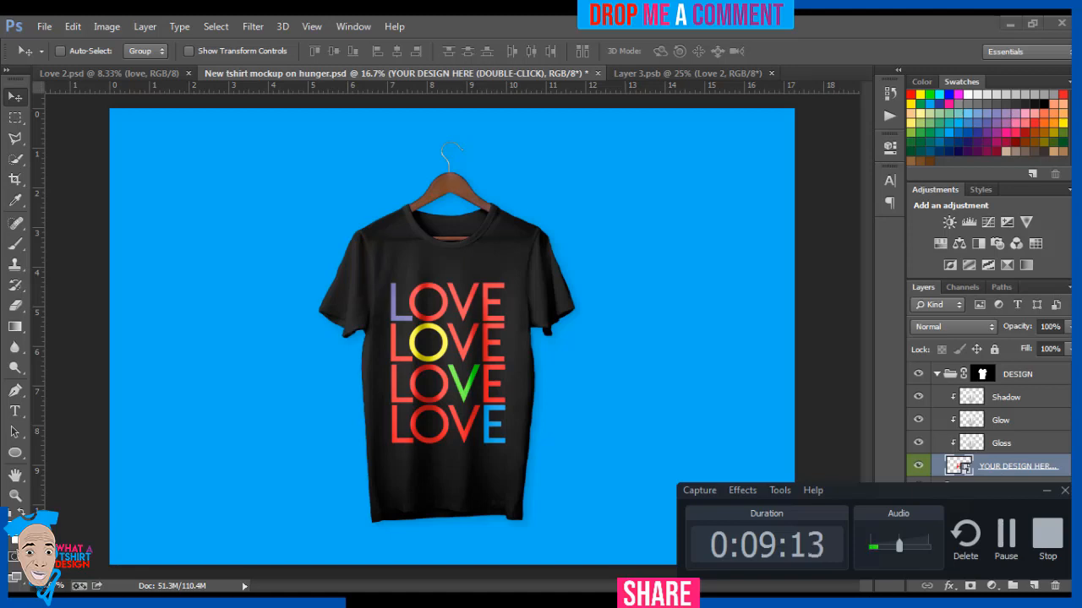